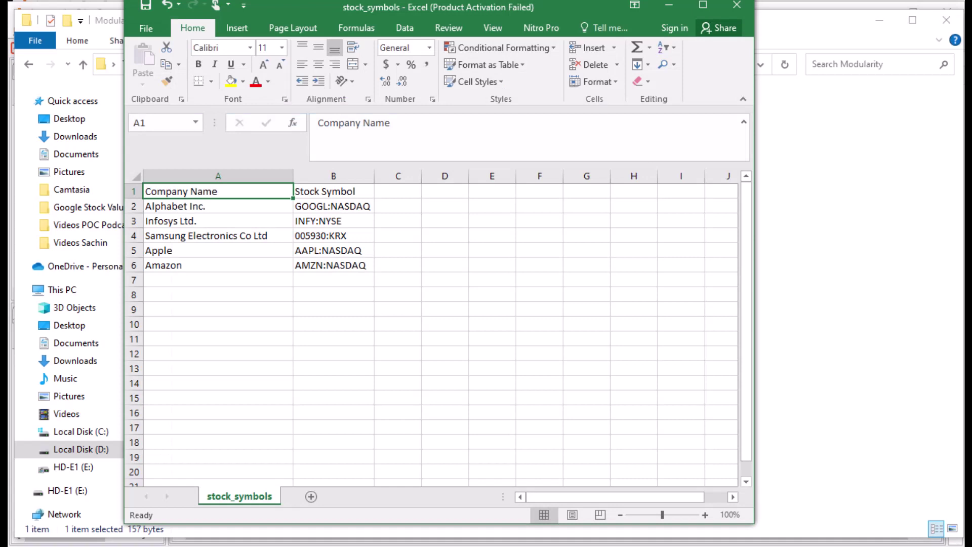
left_click(218, 294)
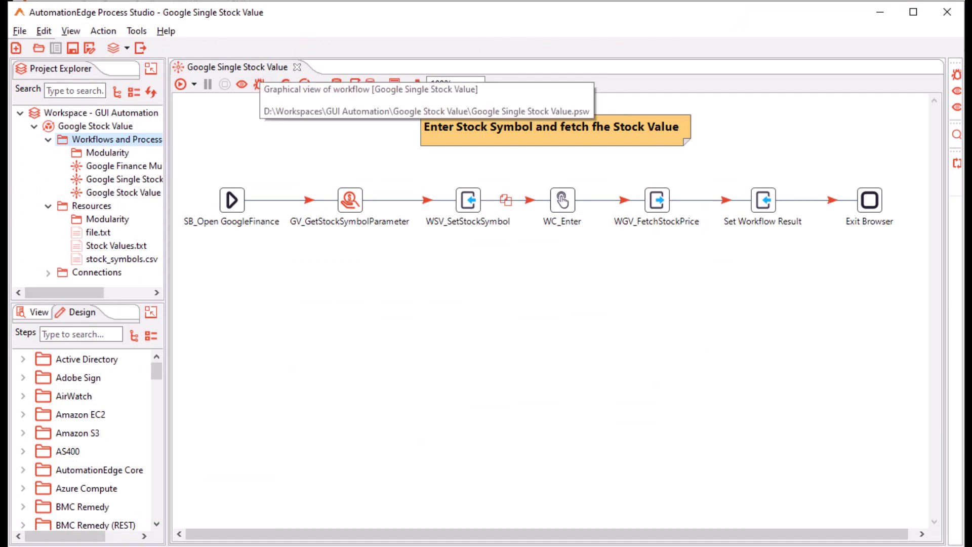
Save a copy of the Google Single Stock Value workflow in the Modularity folder as "Google Multiple Stock Values -Parent".
key("ctrl+shift+s")
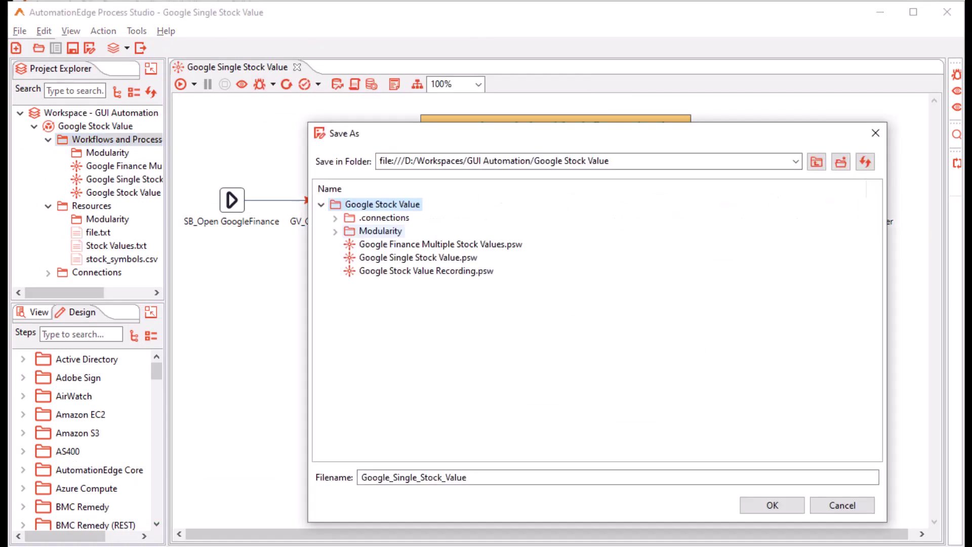
left_click(381, 231)
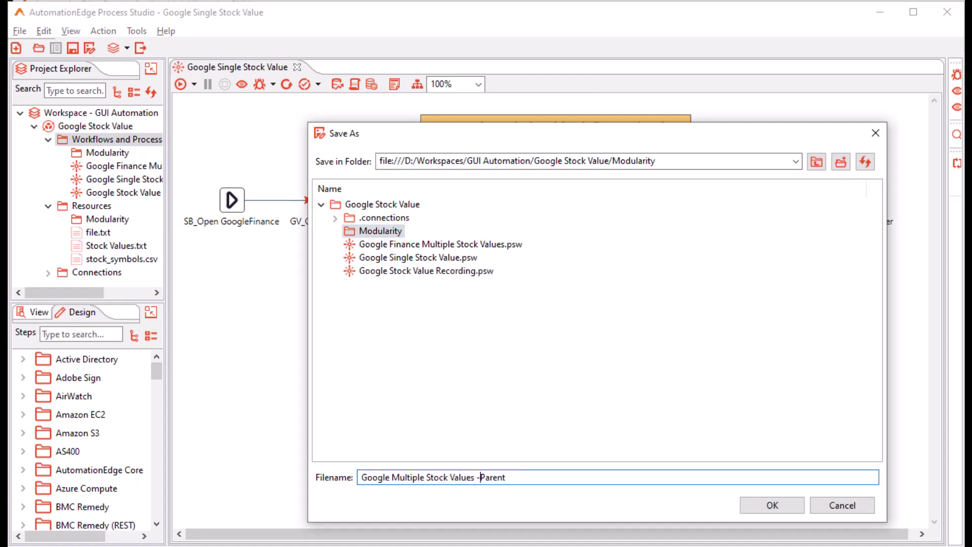
left_click(772, 505)
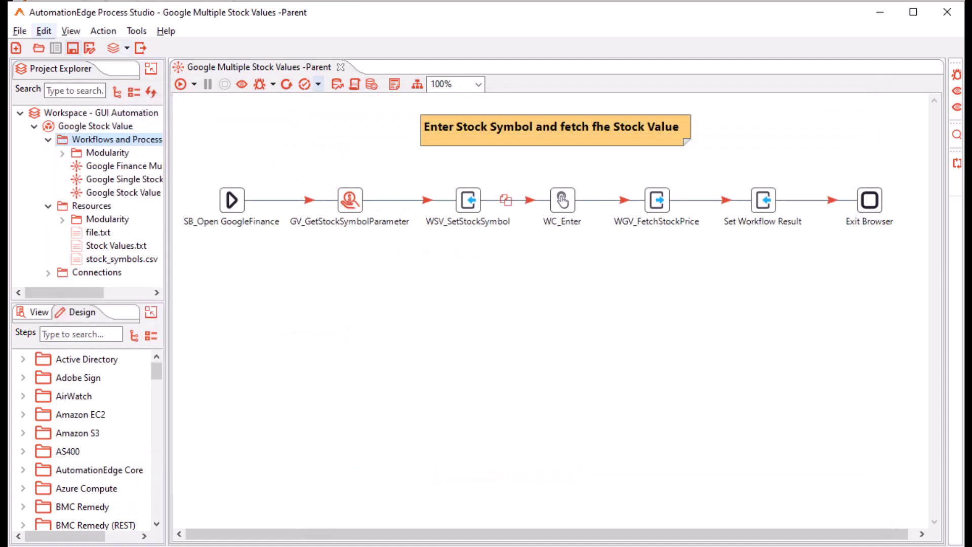
Save another copy of the workflow in the Modularity folder as "Google Multiple Stock Values -Child".
left_click(19, 31)
left_click(51, 150)
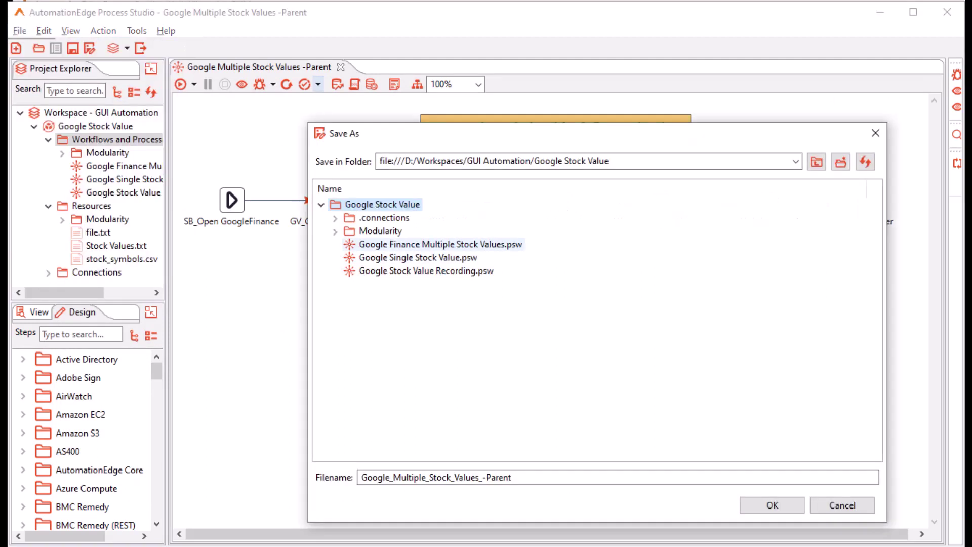
left_click(381, 231)
left_click(477, 477)
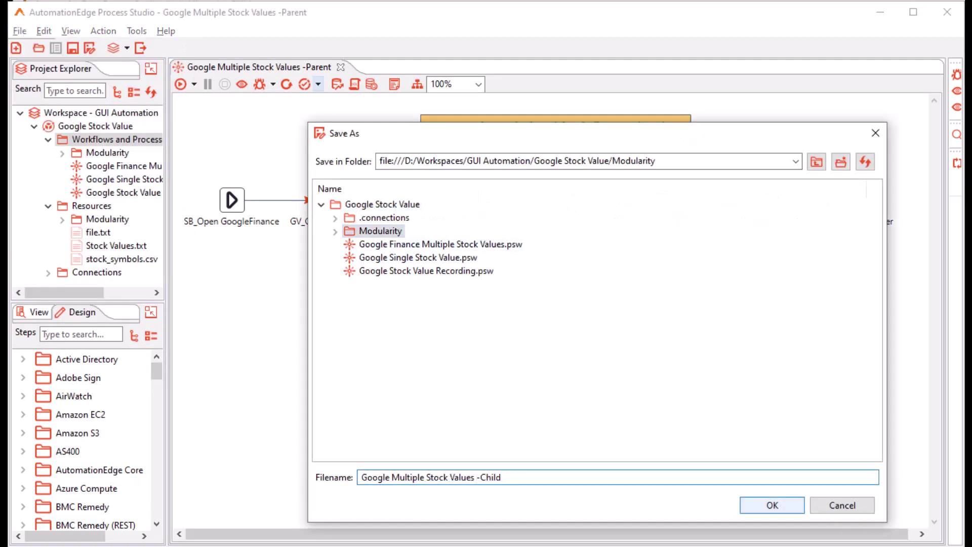
left_click(772, 505)
key("Return")
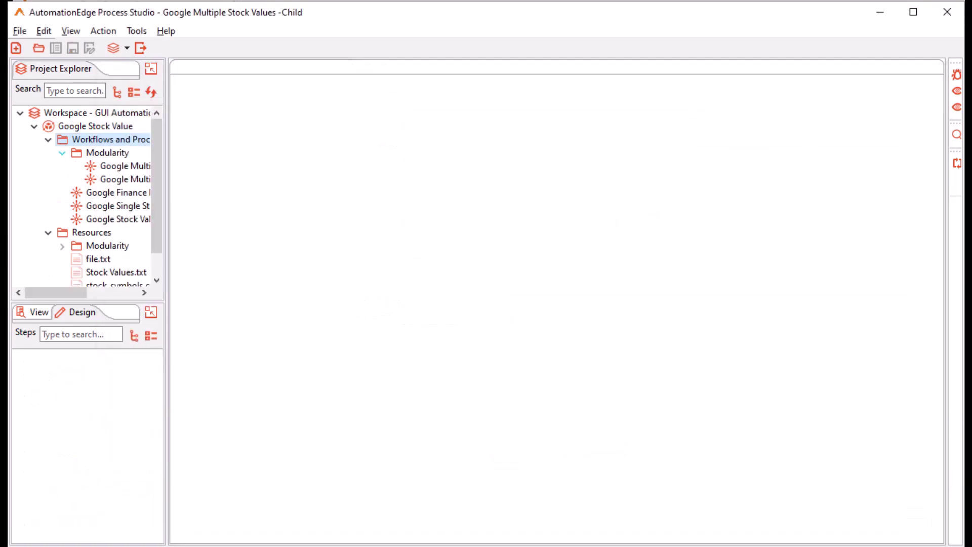
Open the Google Multiple Stock Values -Parent and -Child workflows from the Modularity folder.
double_click(124, 179)
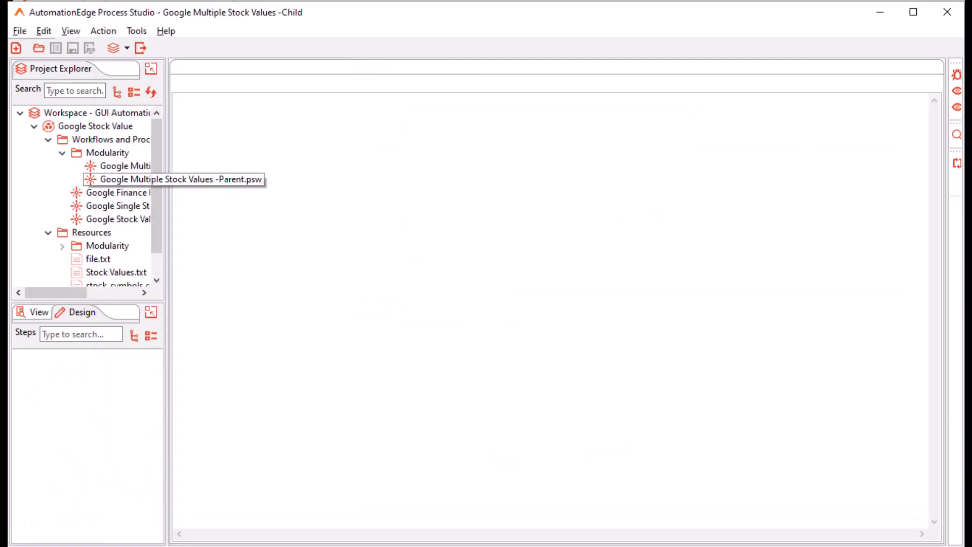
double_click(125, 166)
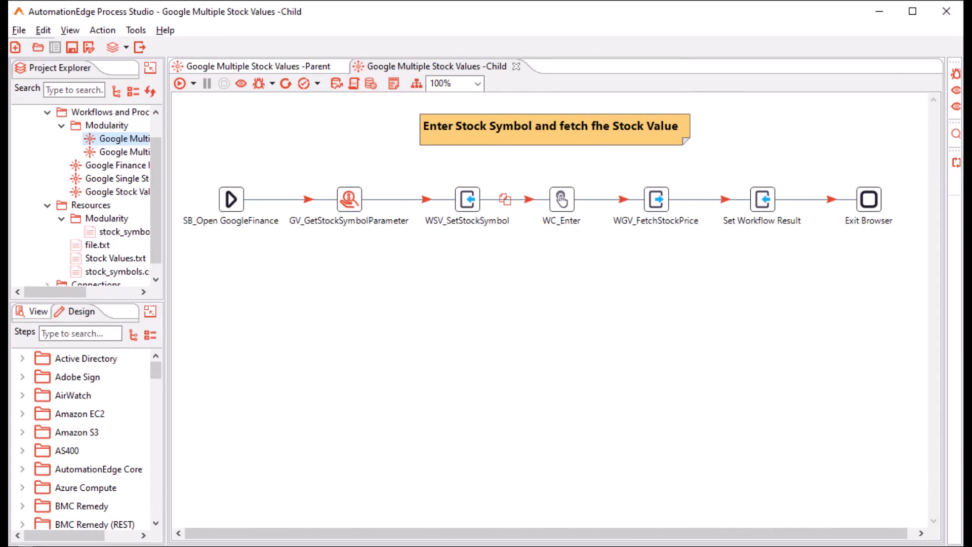
Delete the SB_Open GoogleFinance, Exit Browser and Set Workflow Result steps from the Child workflow, and shift GV_GetStockSymbolParameter slightly away from its neighbour.
left_click(231, 200)
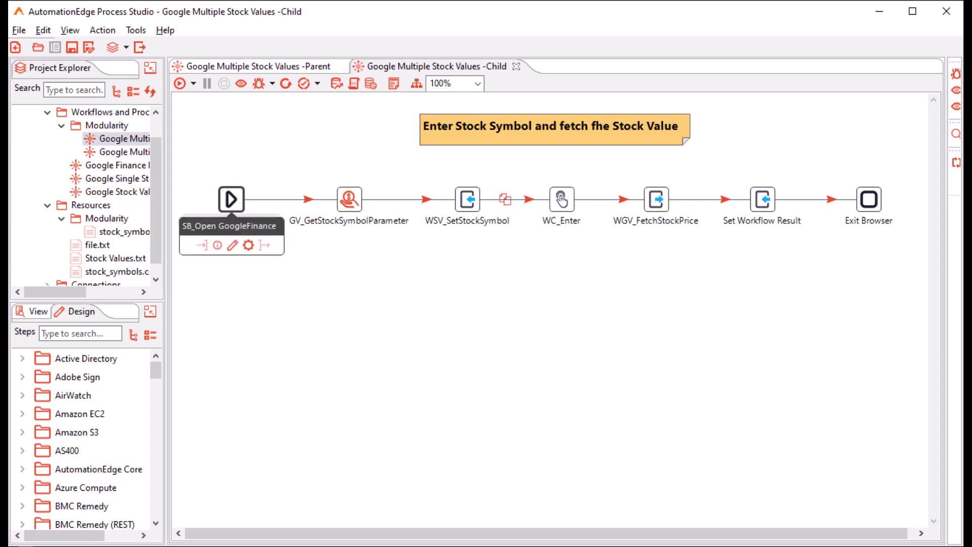
key("Delete")
left_click(869, 199)
key("Delete")
left_click(763, 199)
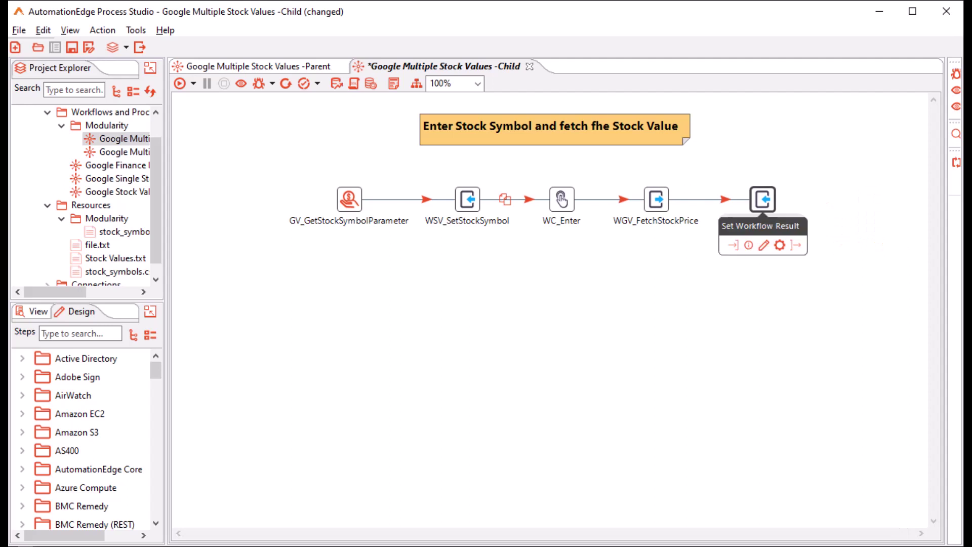
key("Delete")
left_click_drag(349, 199, 337, 199)
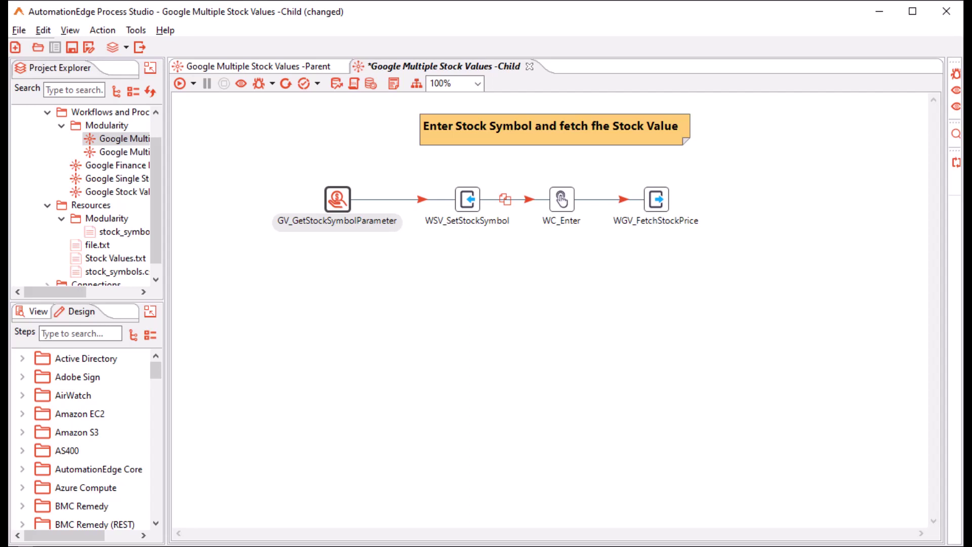
key("Escape")
Define the Child workflow parameters P_Company_Name and P_Stock_Symbol with the descriptions "Company name" and "Stock Symbol".
key("ctrl+j")
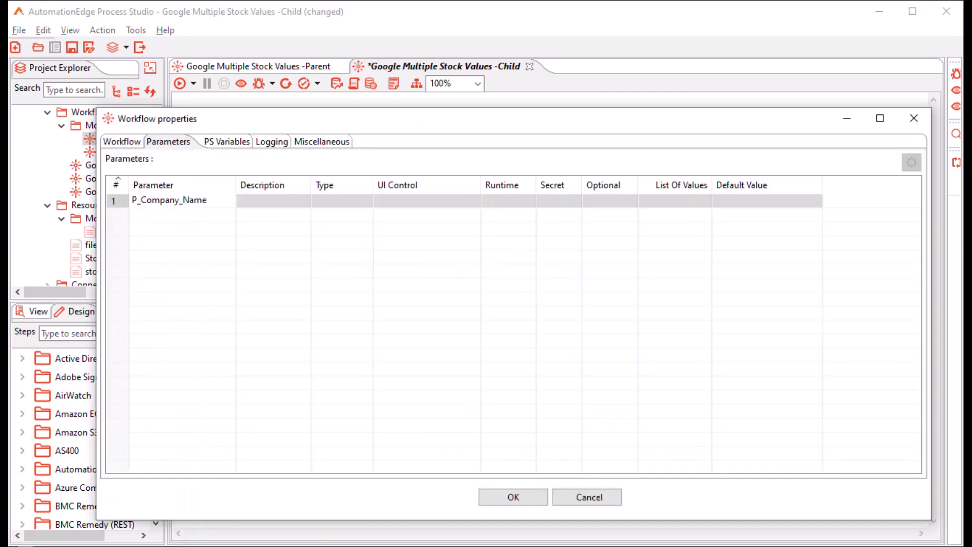
left_click(172, 215)
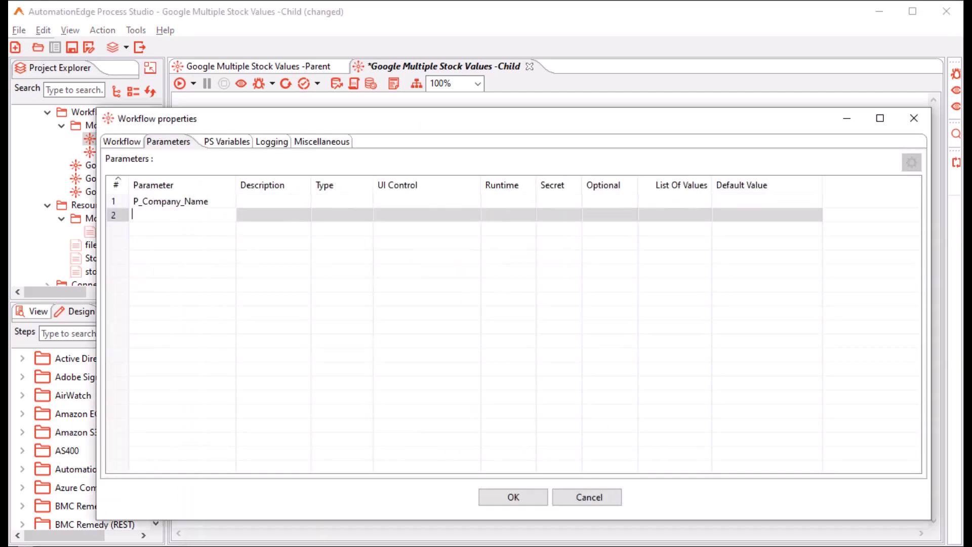
type("P_Stock_Symbol")
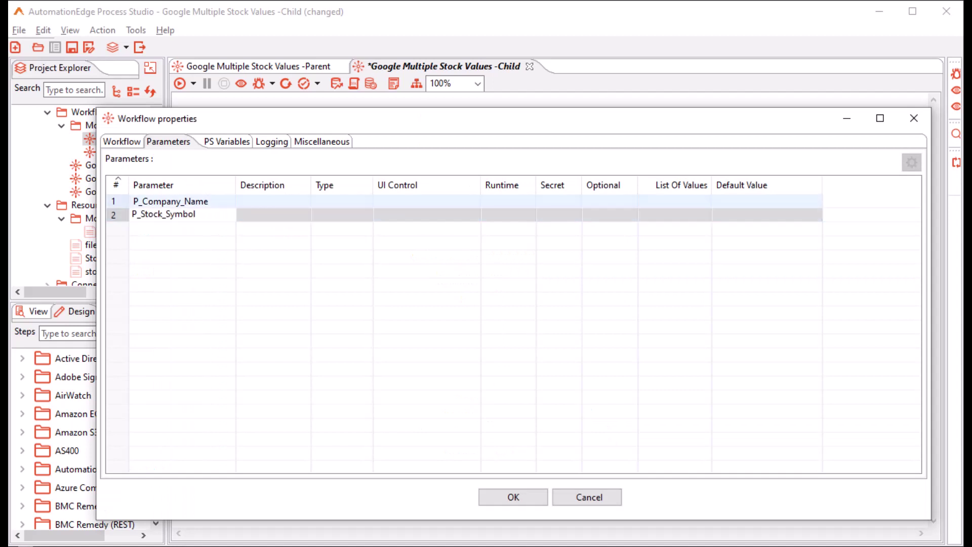
left_click(273, 202)
type("Company name")
left_click(263, 215)
type("Stock Symbol")
Set the type of both workflow parameters to String and accept the workflow properties.
left_click(367, 201)
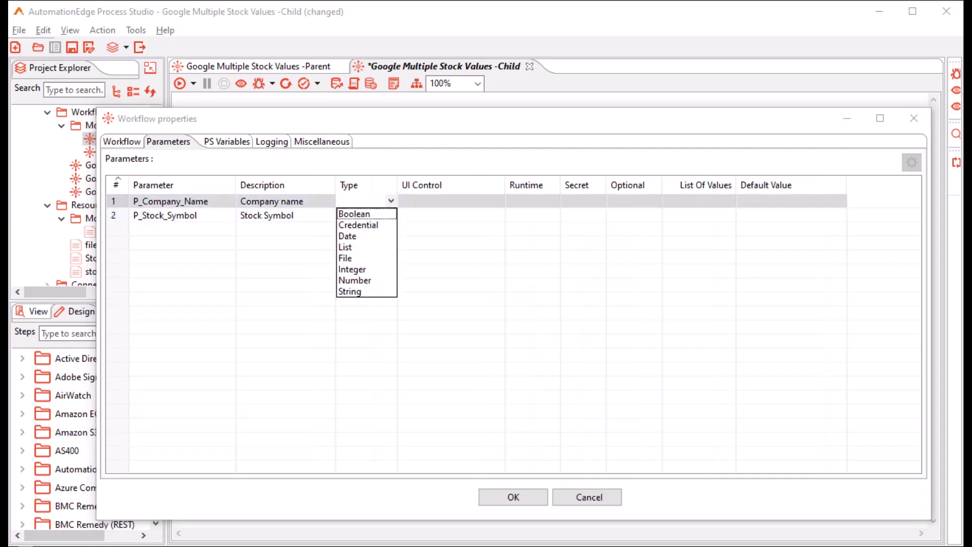
left_click(350, 291)
left_click(366, 215)
left_click(349, 306)
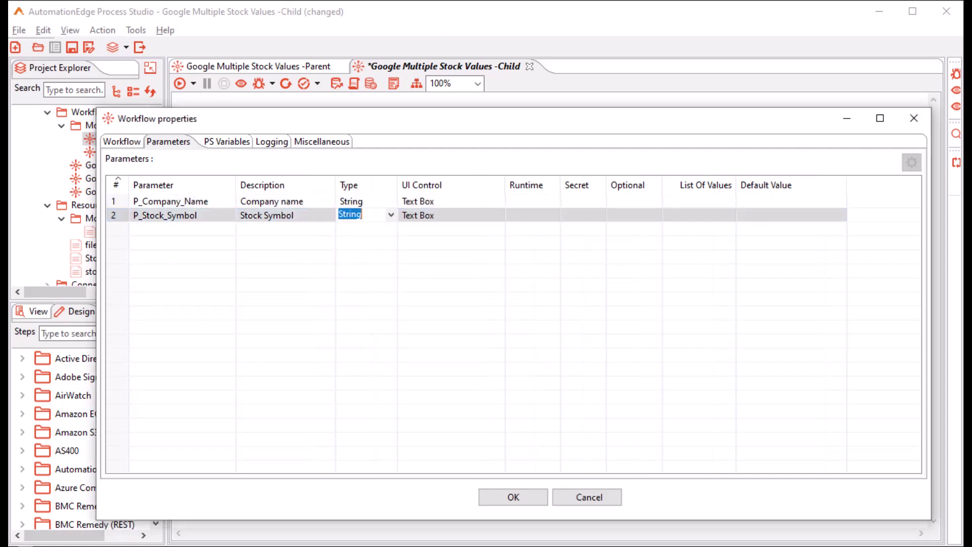
key("Return")
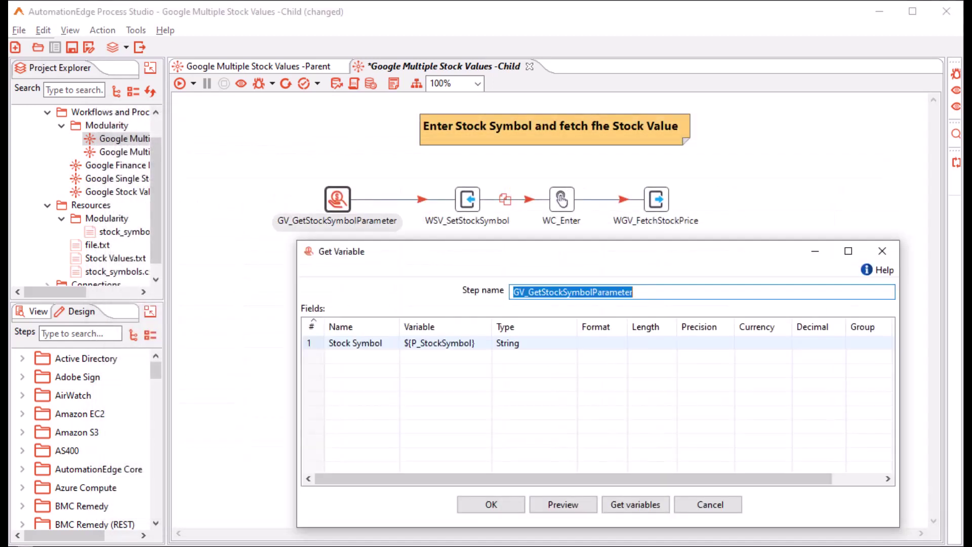
Replace the Stock Symbol field in the GV_GetStockSymbolParameter step with the full list of available variables.
left_click(355, 343)
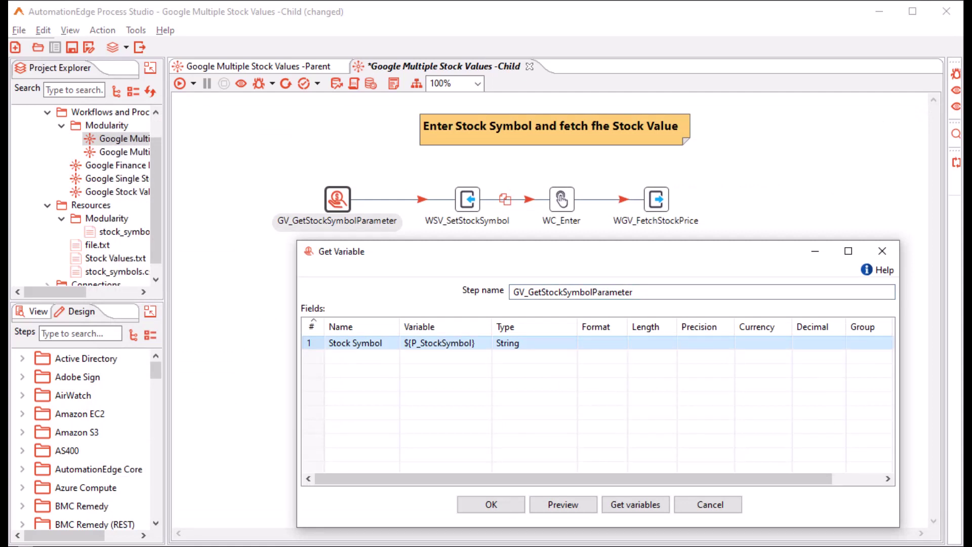
key("Delete")
left_click(636, 505)
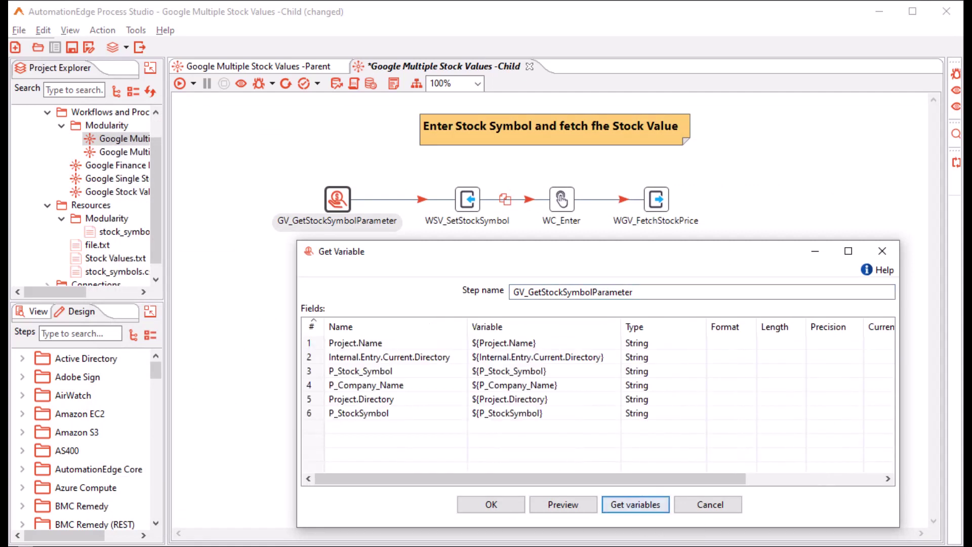
Remove all fetched variables except P_Stock_Symbol and P_Company_Name from the Get Variable fields and accept the settings.
left_click(309, 343)
key("Delete")
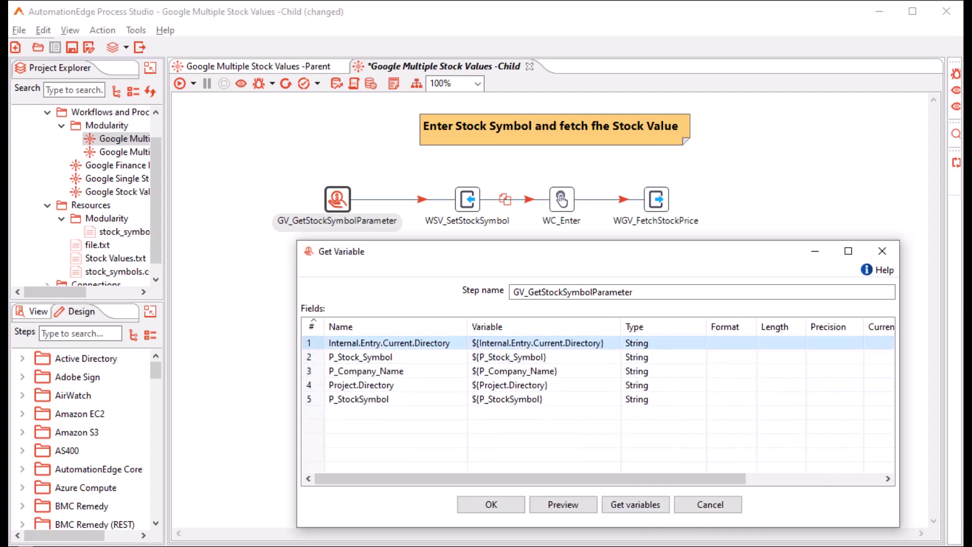
key("Delete")
left_click(309, 372)
key("Delete")
key("Delete")
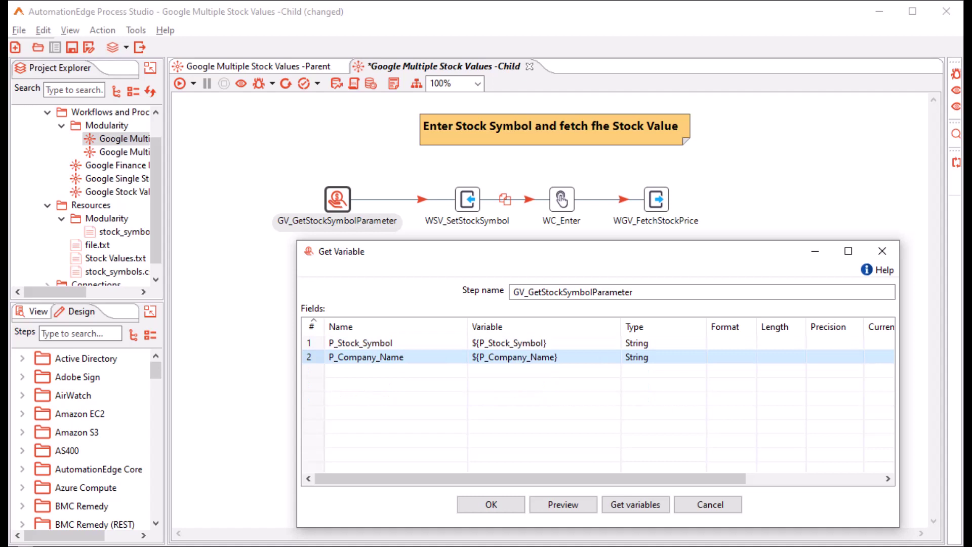
left_click(499, 506)
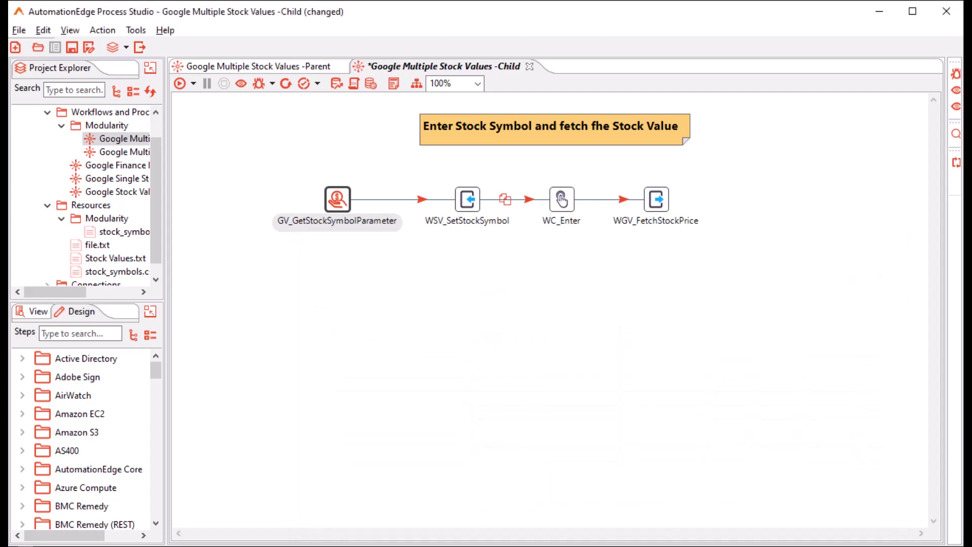
Add a Copy rows to result step after WGV_FetchStockPrice and save the Child workflow.
mouse_move(338, 199)
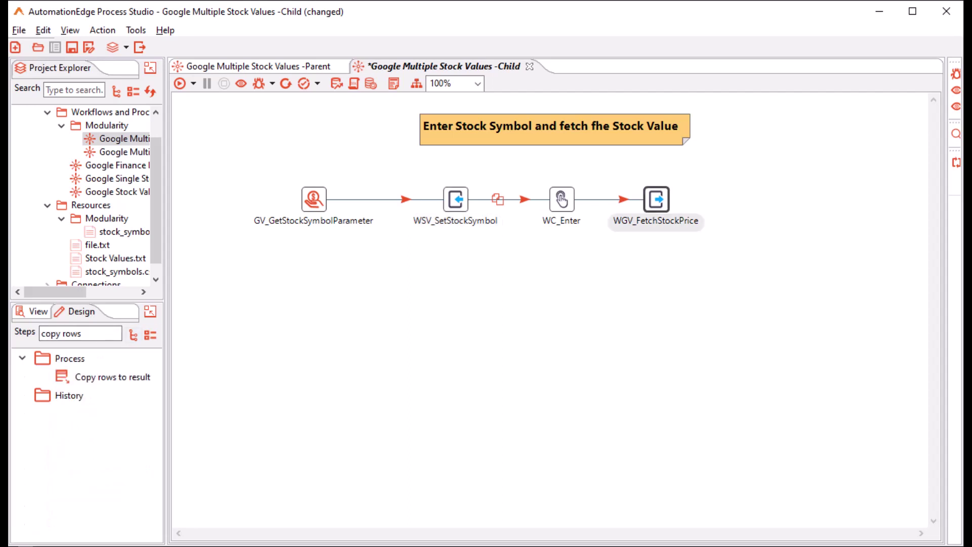
double_click(114, 377)
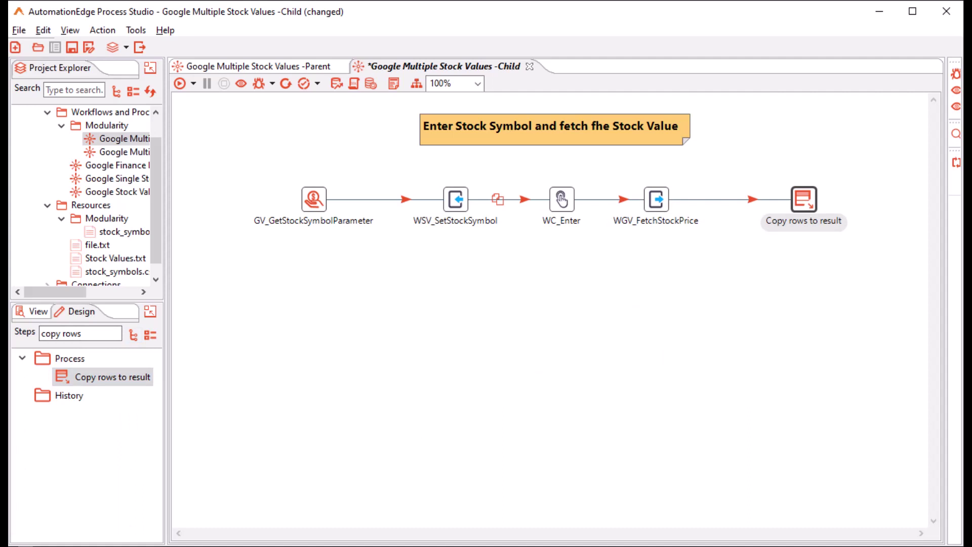
key("ctrl+s")
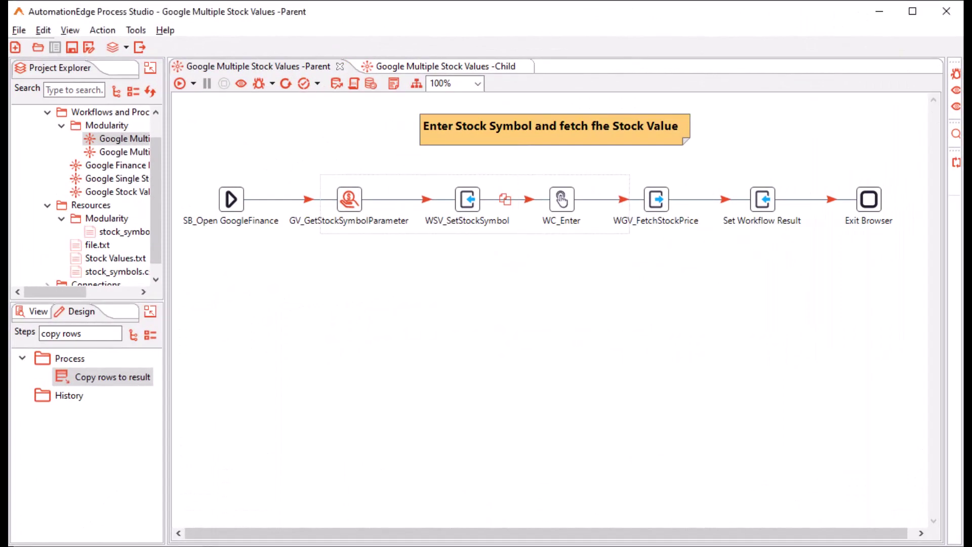
Delete every step between SB_Open GoogleFinance and Exit Browser from the Parent workflow, including Set Workflow Result.
left_click_drag(321, 175, 715, 233)
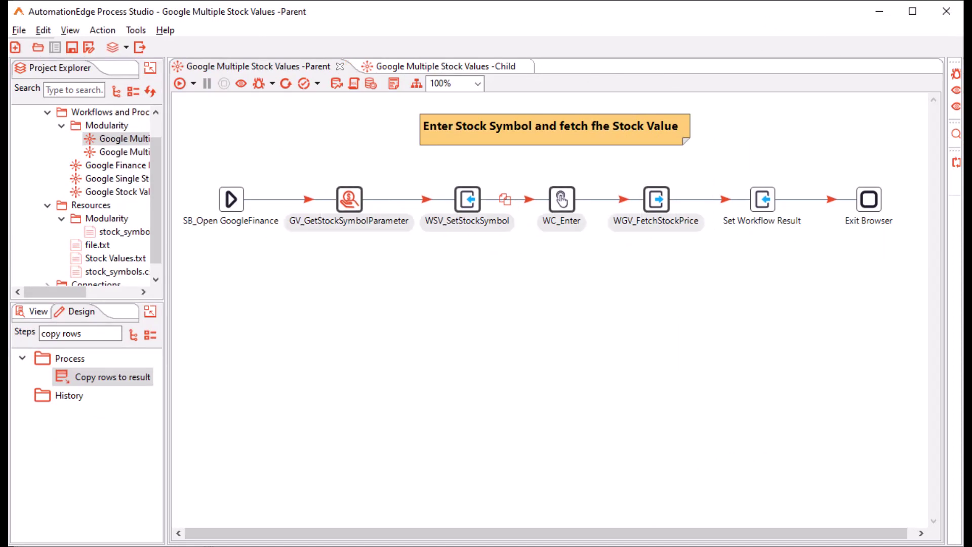
key("Delete")
mouse_move(763, 200)
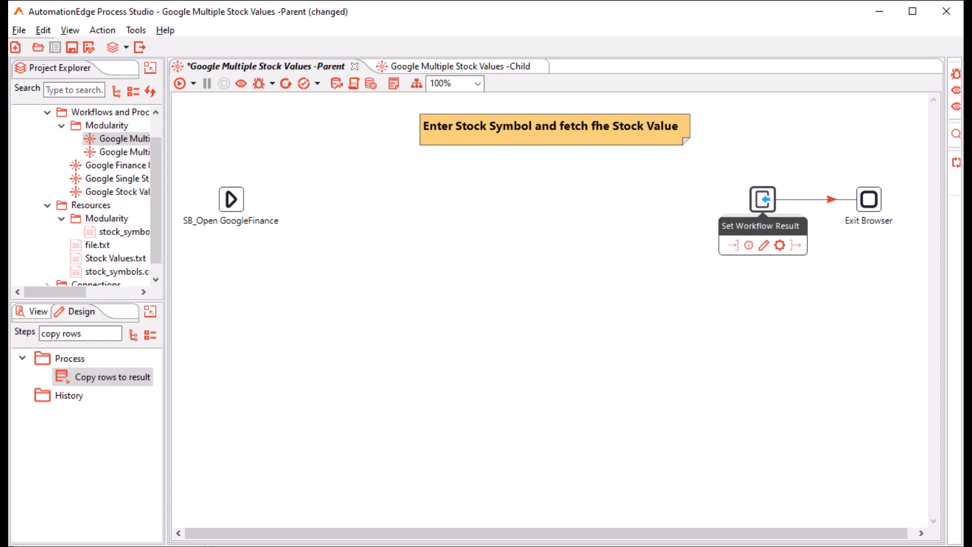
key("Delete")
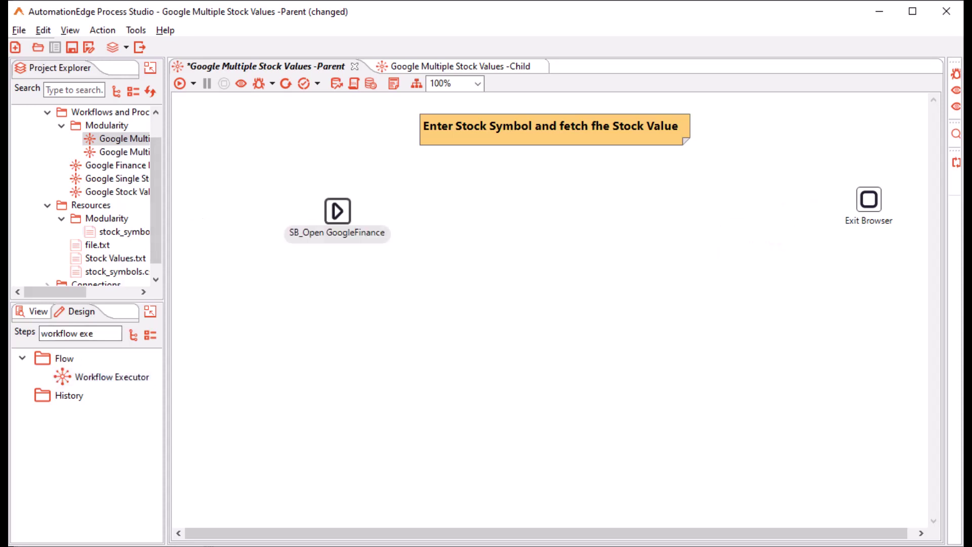
Add a Workflow Executor after SB_Open GoogleFinance, and connect a new CSV file input's main output to SB_Open GoogleFinance.
double_click(111, 377)
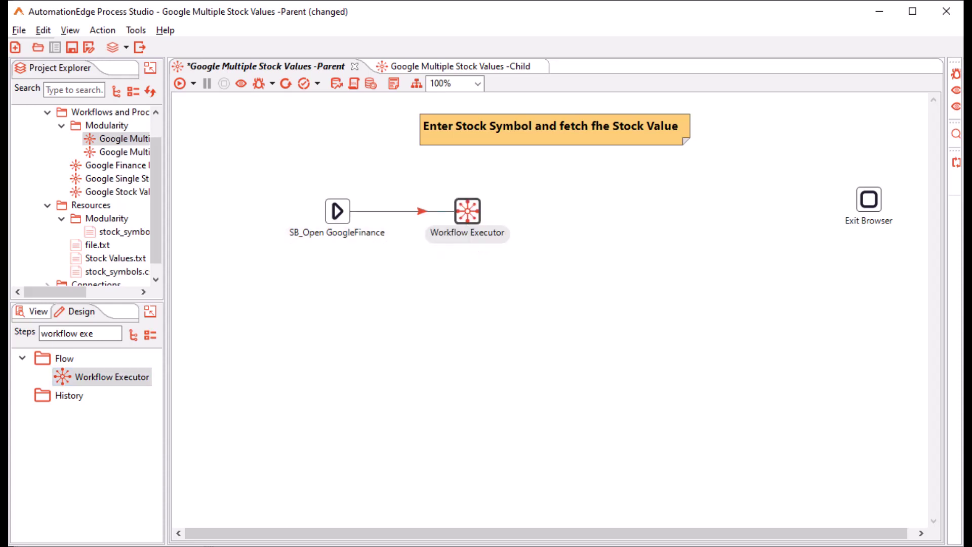
left_click(80, 334)
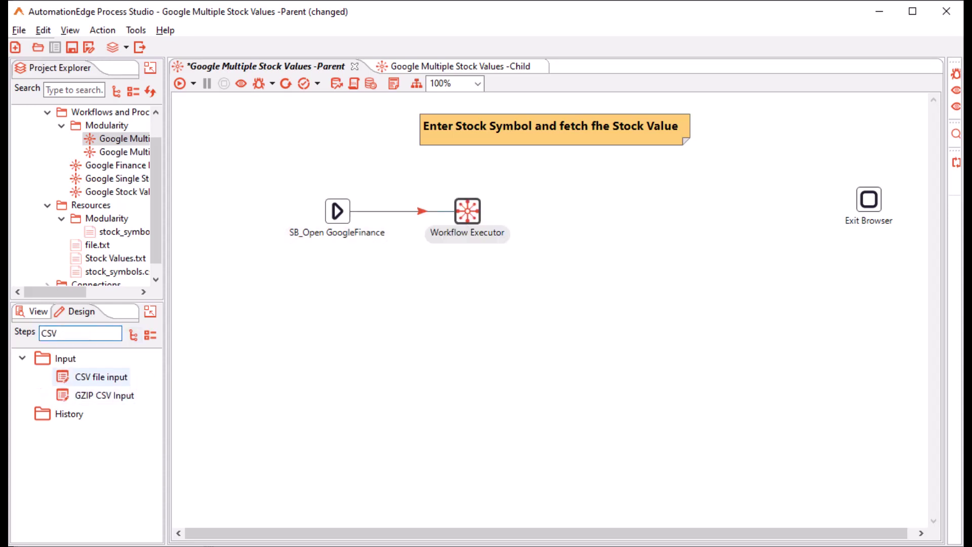
left_click_drag(96, 376, 255, 152)
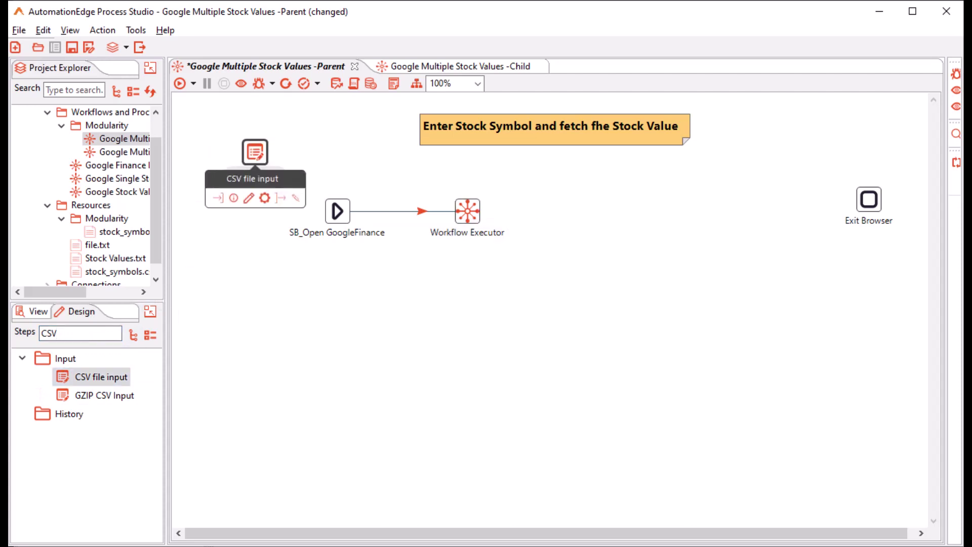
left_click_drag(280, 198, 337, 210)
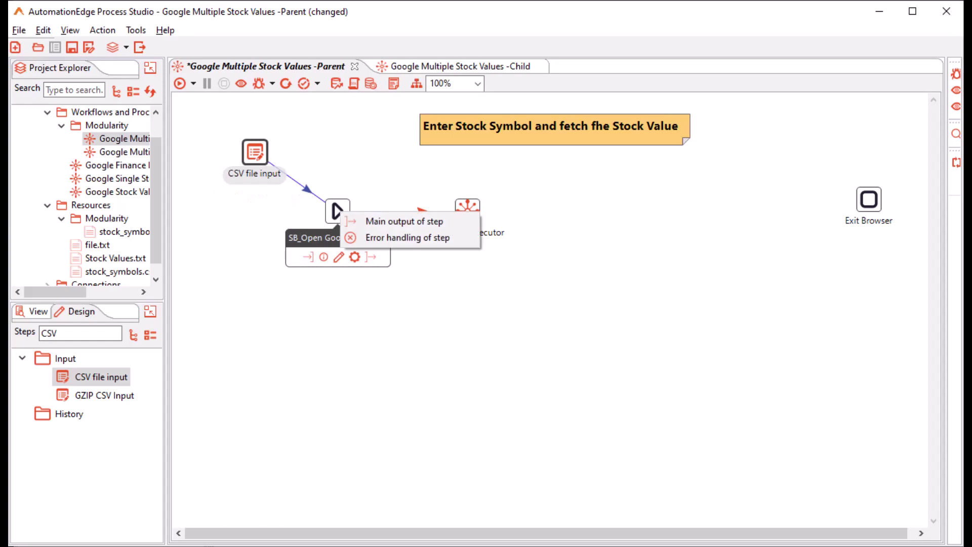
key("Return")
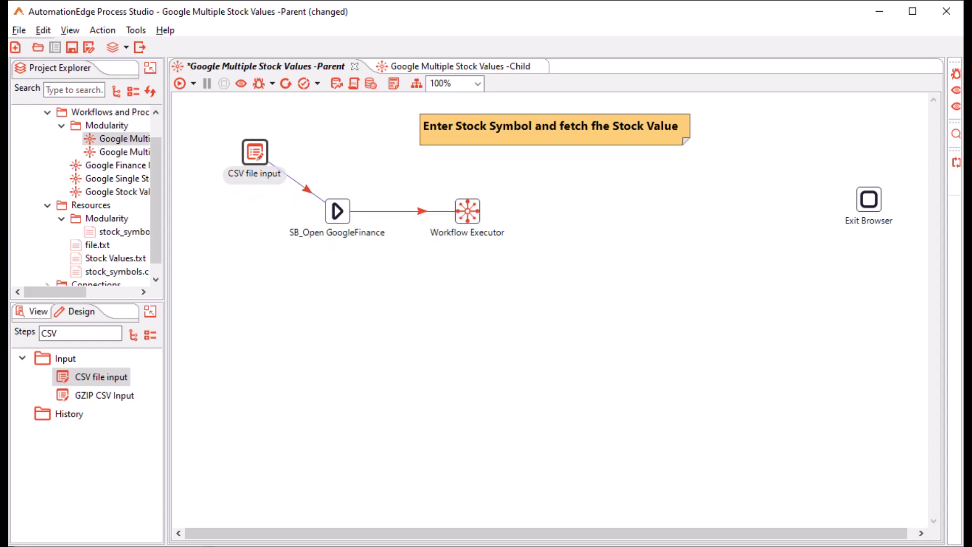
mouse_move(467, 210)
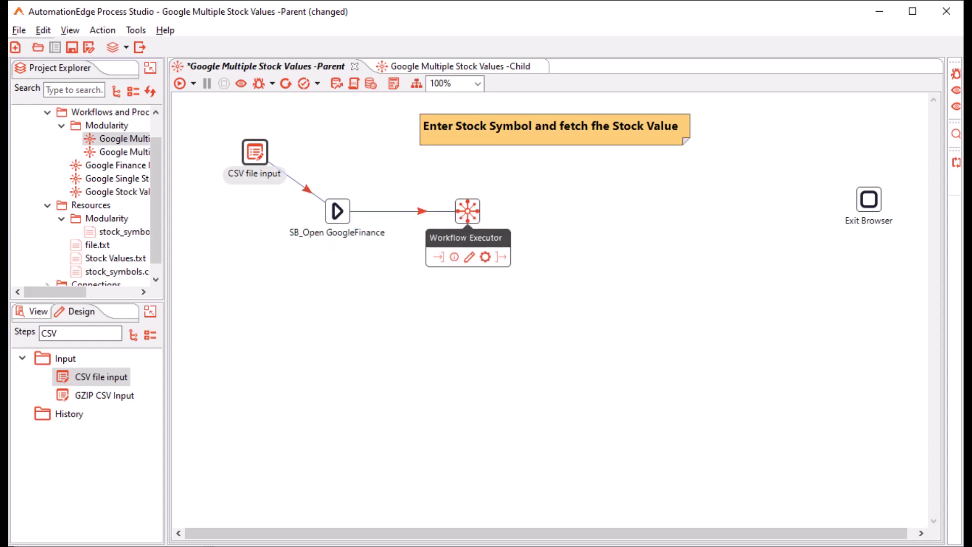
Add a Text file output step after Workflow Executor in the Parent workflow and align it in the row.
type("text file out")
double_click(103, 450)
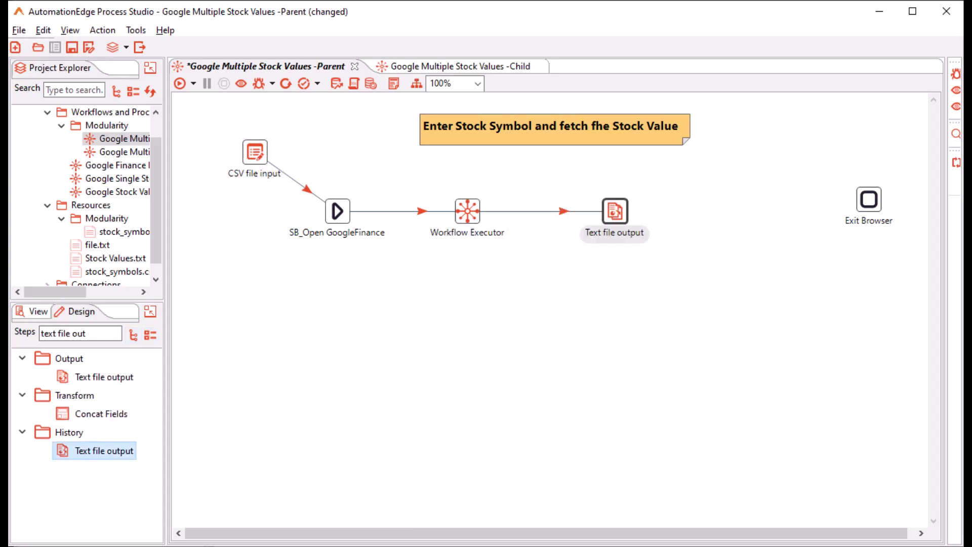
left_click_drag(615, 211, 597, 211)
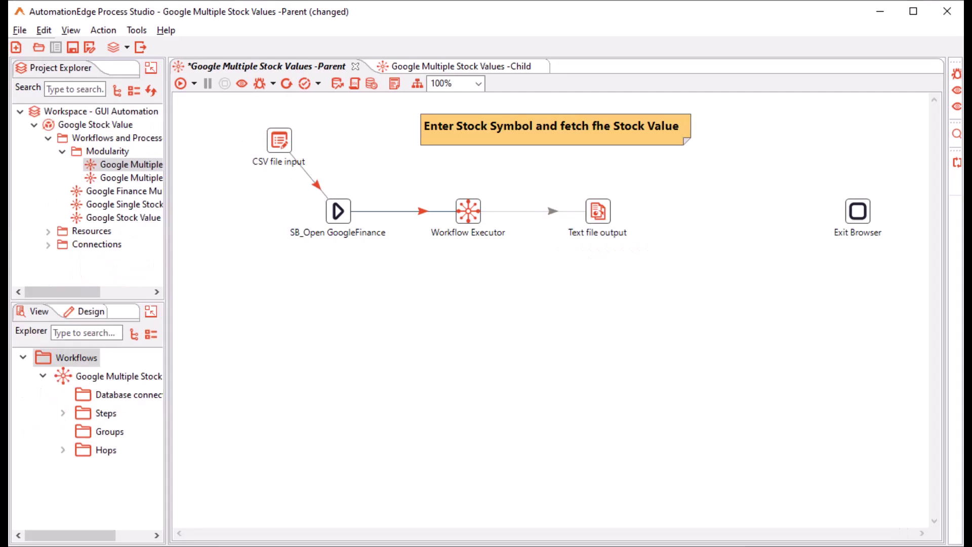
Replace the hop between Workflow Executor and Text file output with one that carries the result rows after execution.
right_click(530, 211)
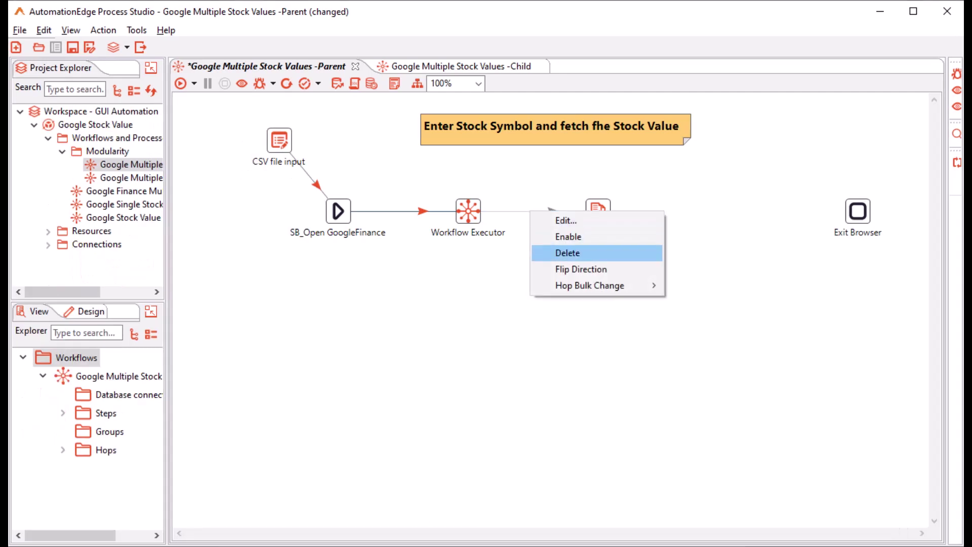
left_click(568, 253)
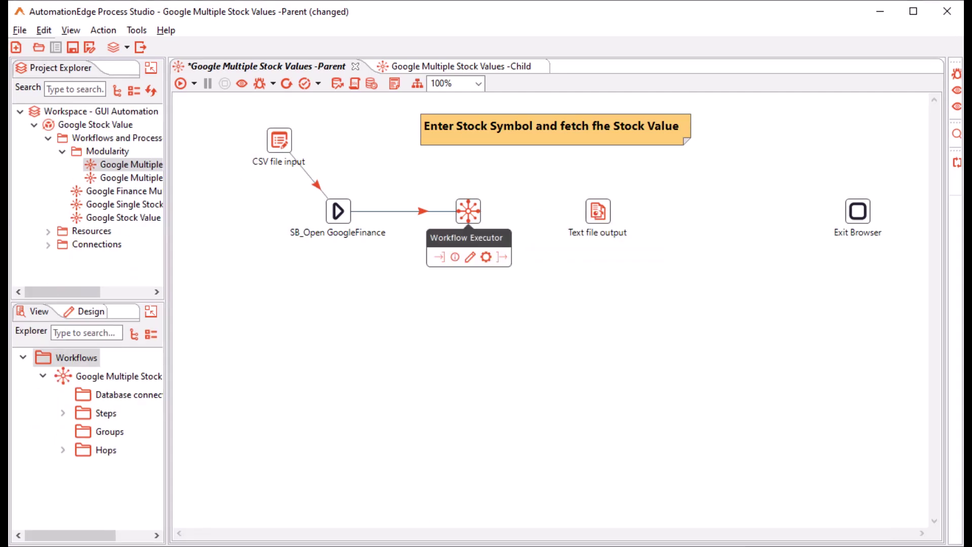
left_click_drag(503, 256, 596, 212)
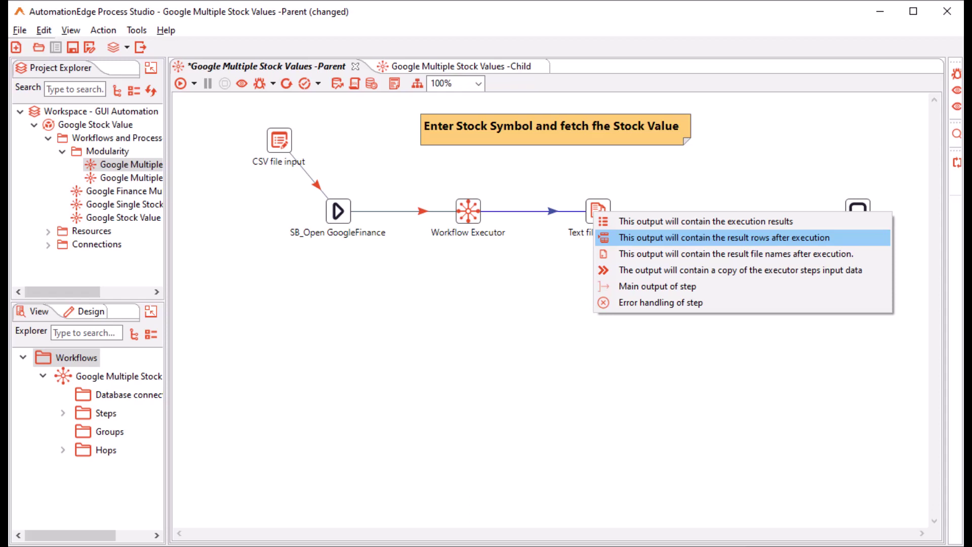
left_click(724, 237)
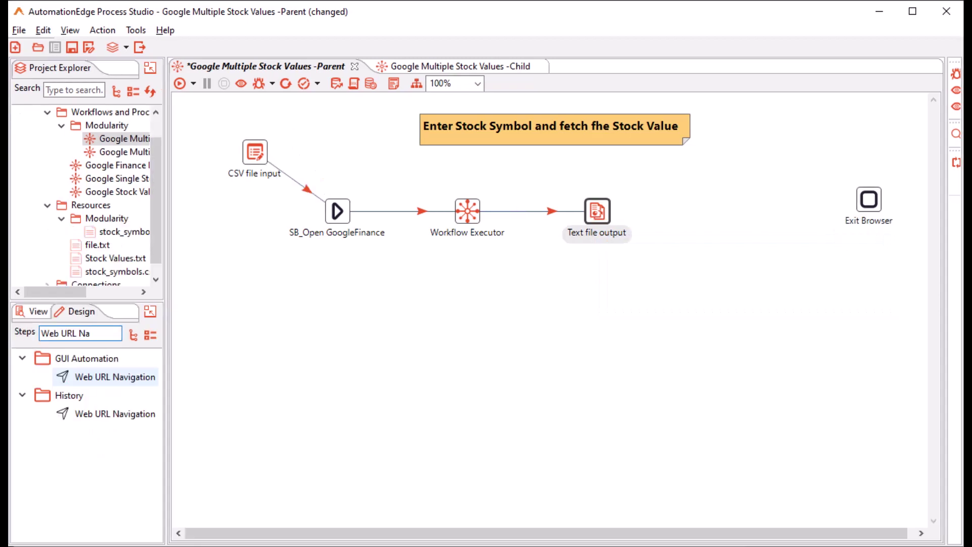
Add a Web URL Navigation step after Text file output and connect it to Exit Browser.
double_click(115, 414)
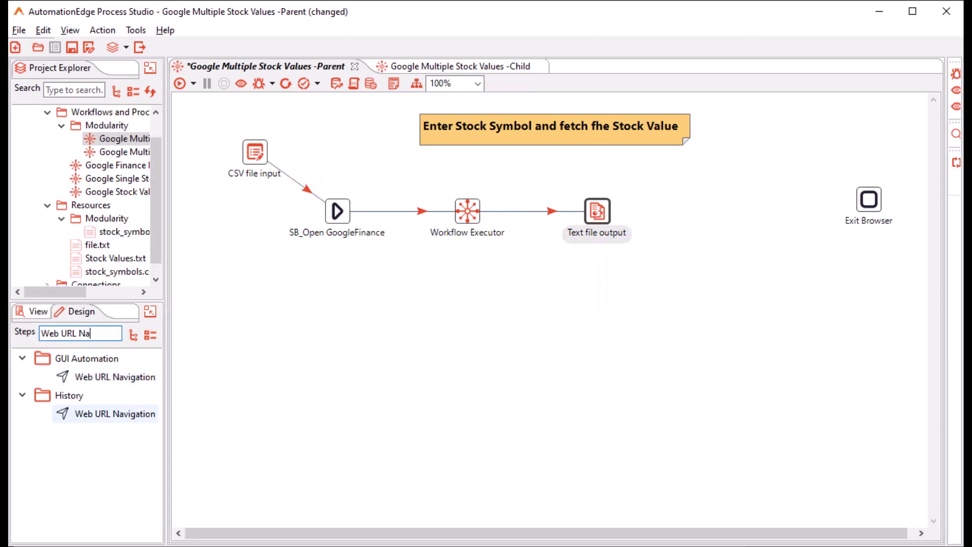
left_click_drag(745, 211, 716, 210)
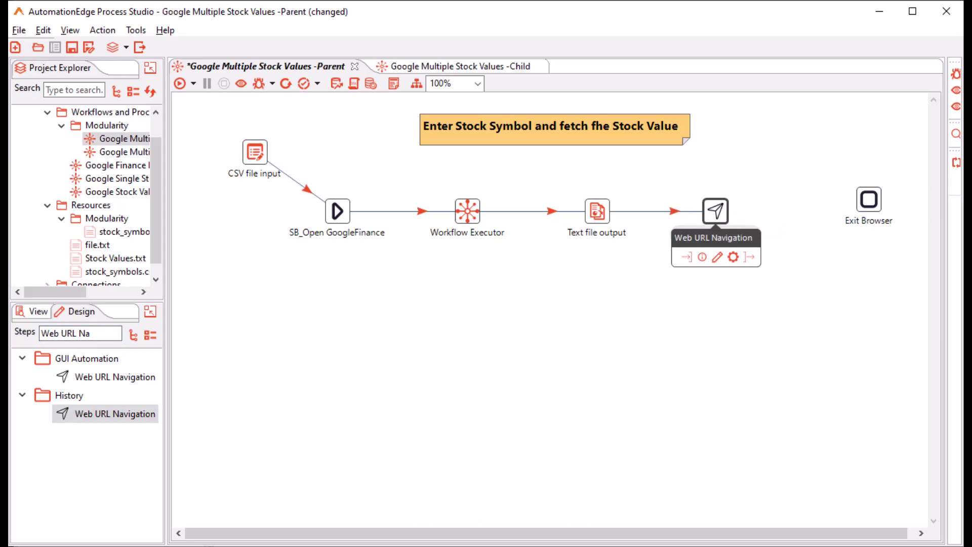
left_click_drag(750, 257, 869, 201)
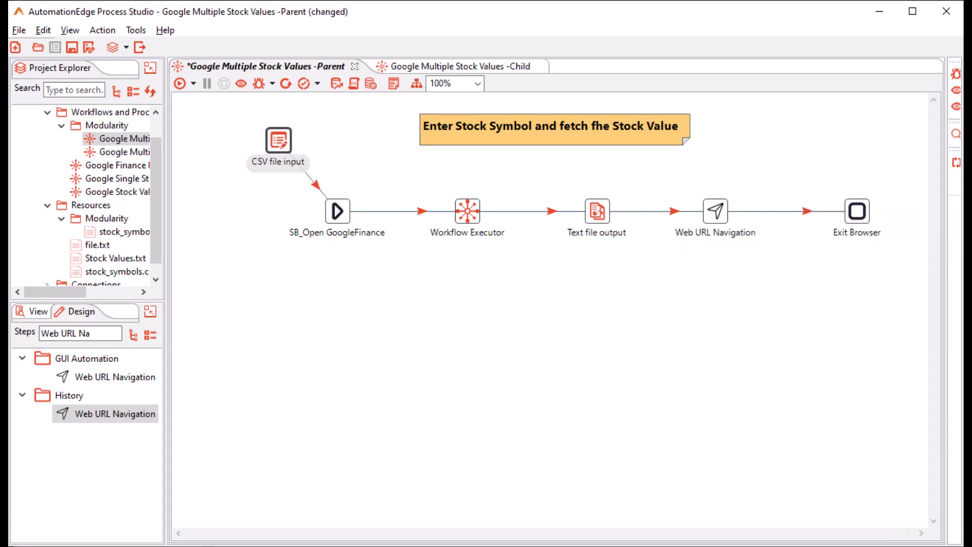
Load stock_symbols from the Modularity folder into CSV file input and get its fields with a sample of 100 lines.
double_click(278, 140)
left_click(844, 195)
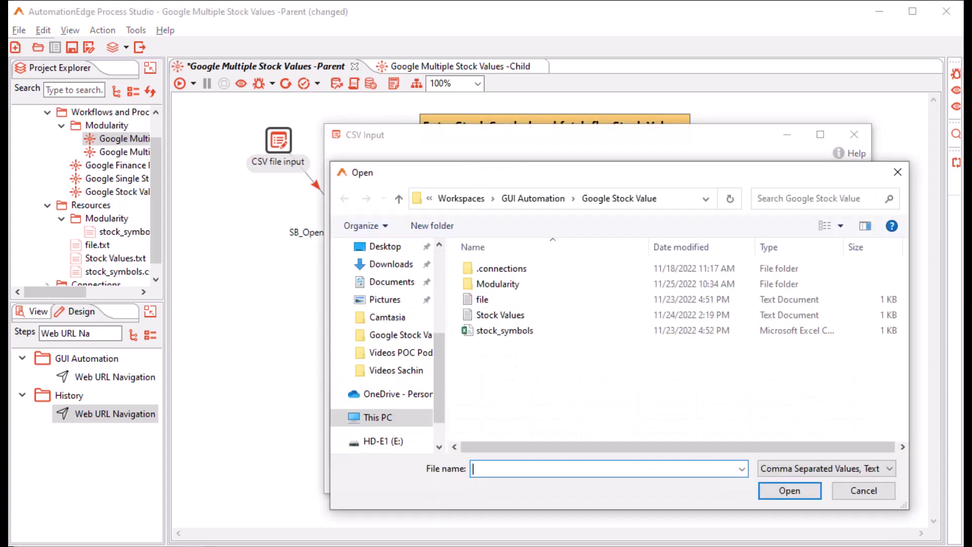
double_click(499, 284)
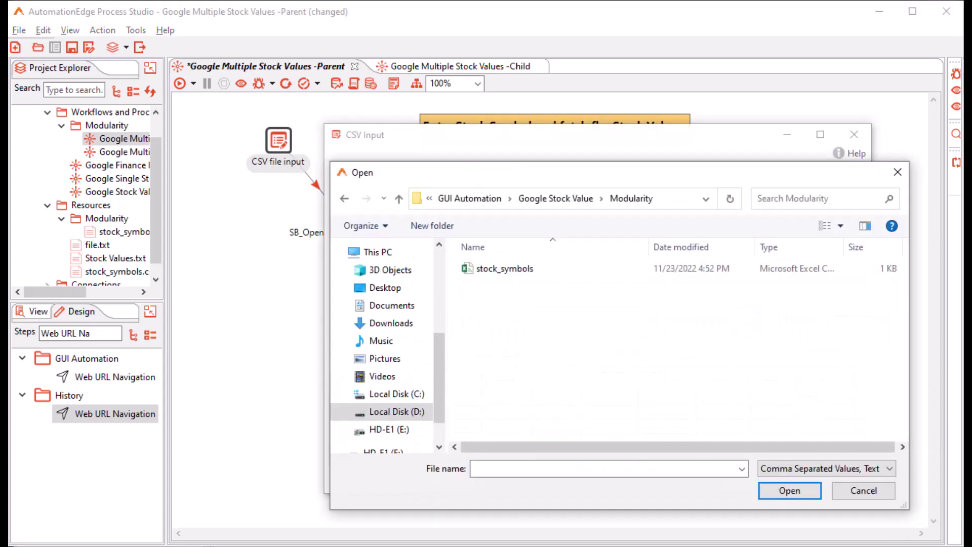
double_click(505, 269)
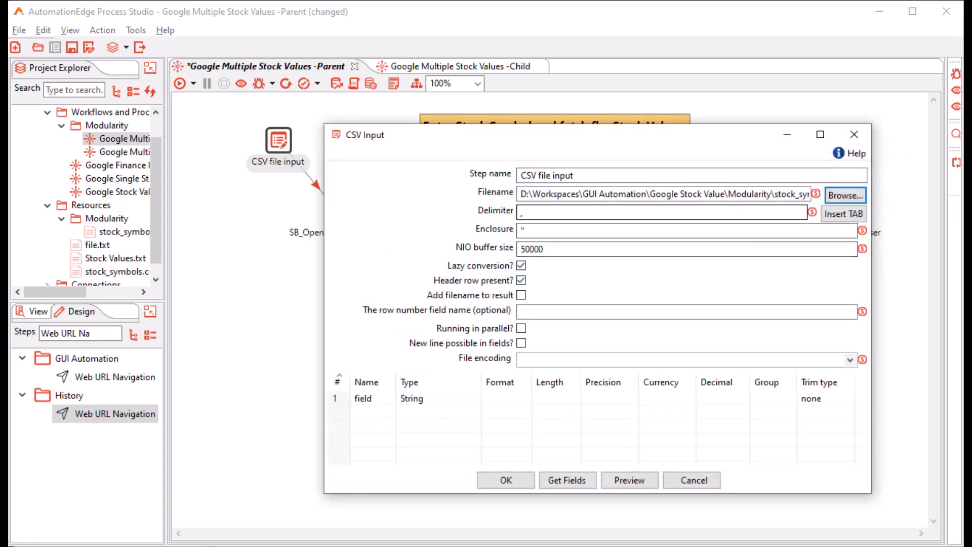
left_click(567, 480)
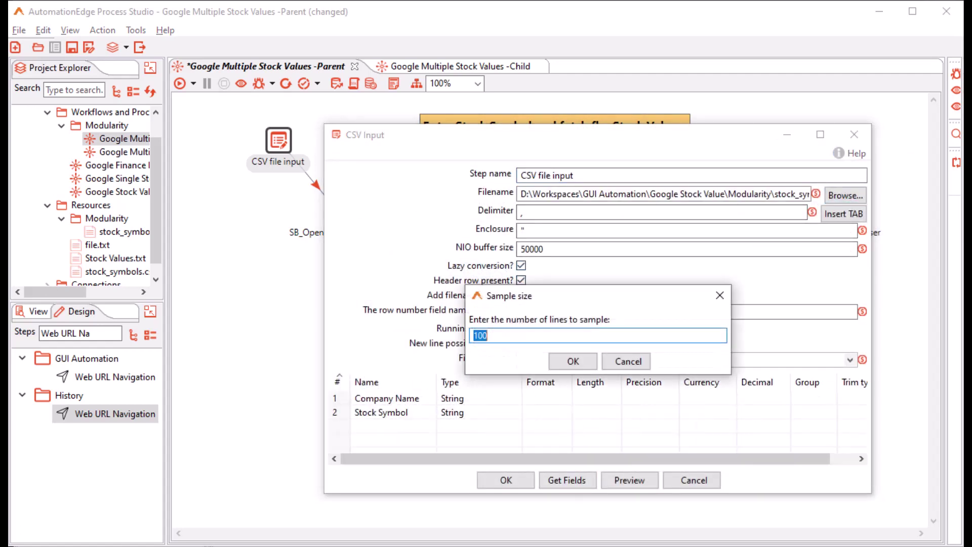
key("Return")
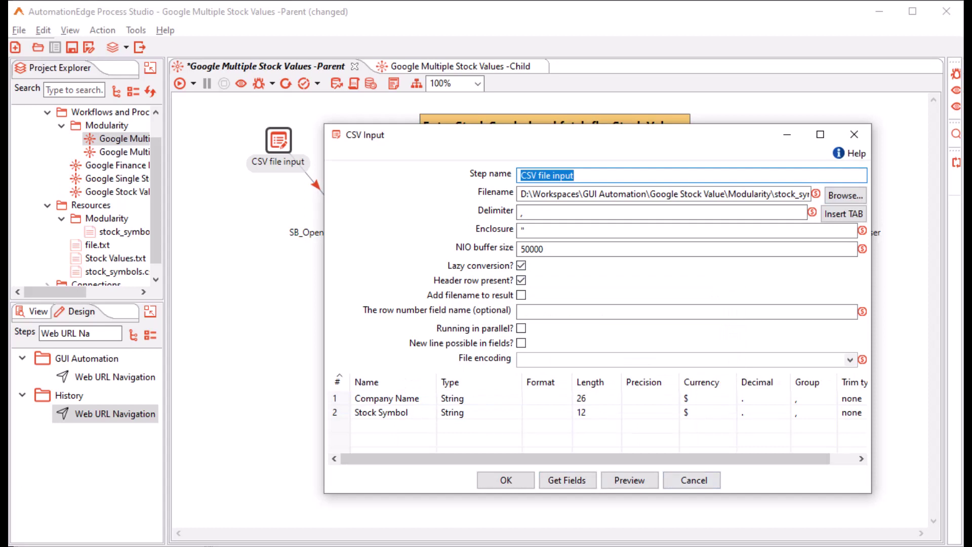
Replace the folder path in the CSV filename with ${Internal.Entry.Current.Directory}, keeping \stock_symbols.csv, and accept the settings.
left_click_drag(772, 195, 521, 195)
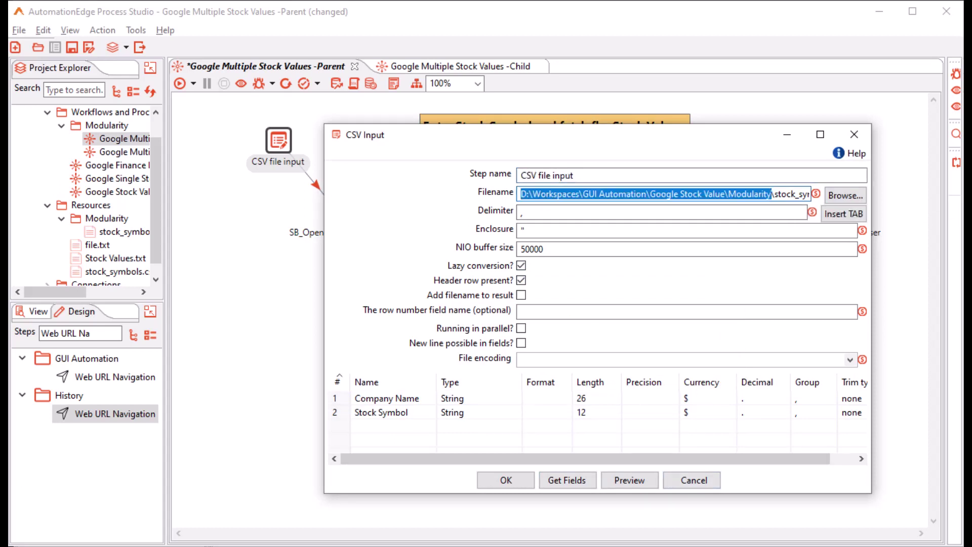
key("BackSpace")
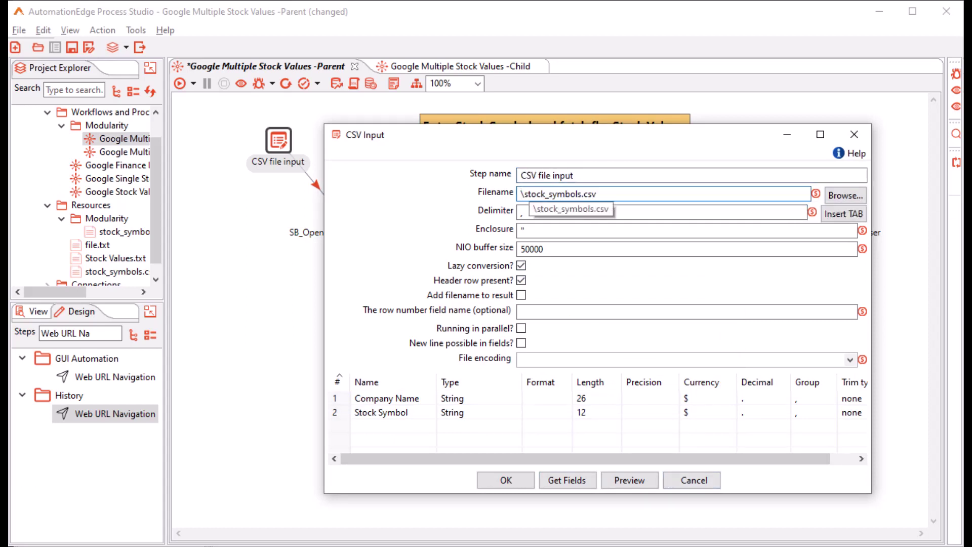
key("ctrl+space")
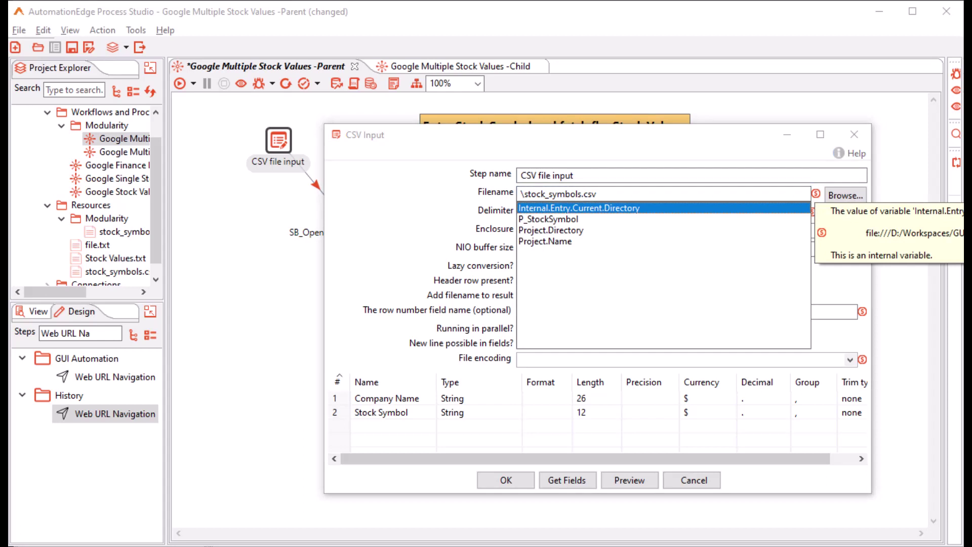
key("Return")
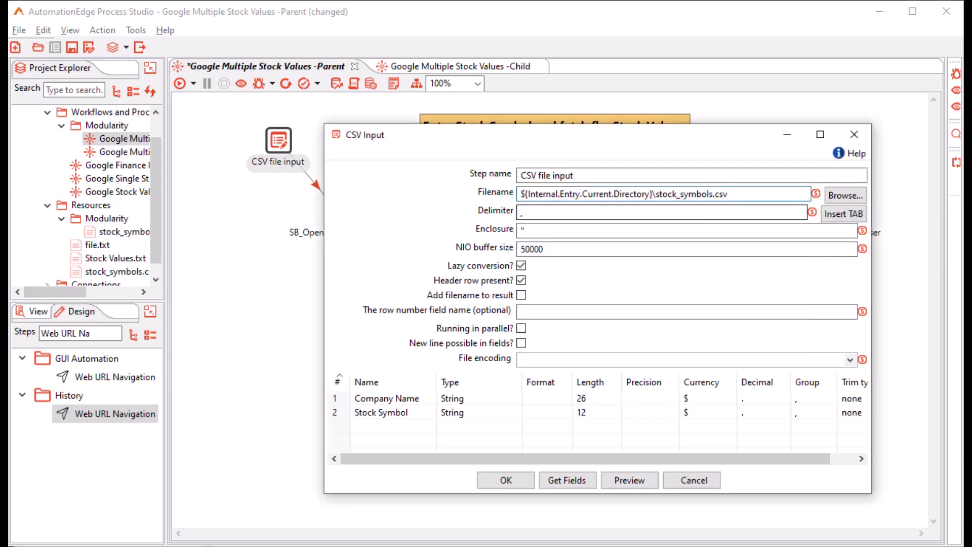
left_click_drag(729, 194, 520, 194)
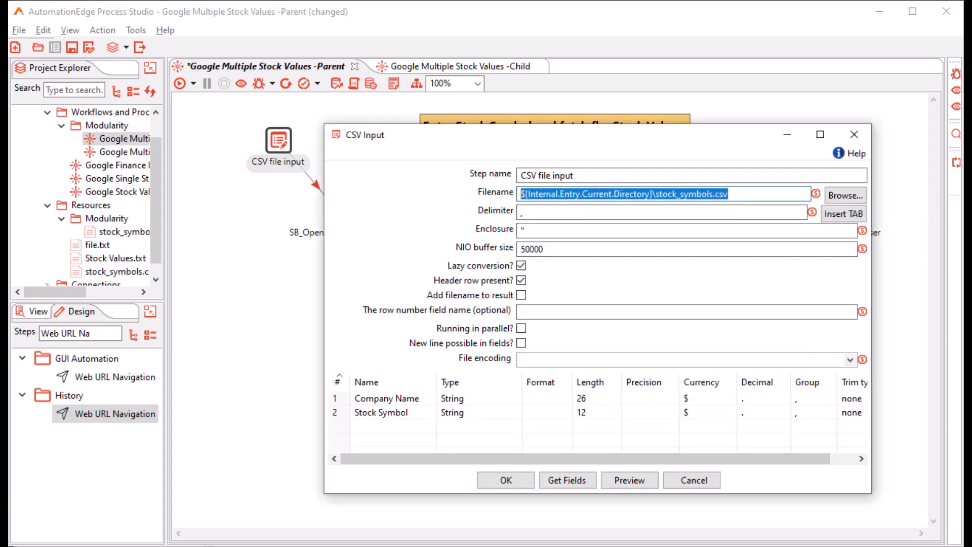
left_click(506, 481)
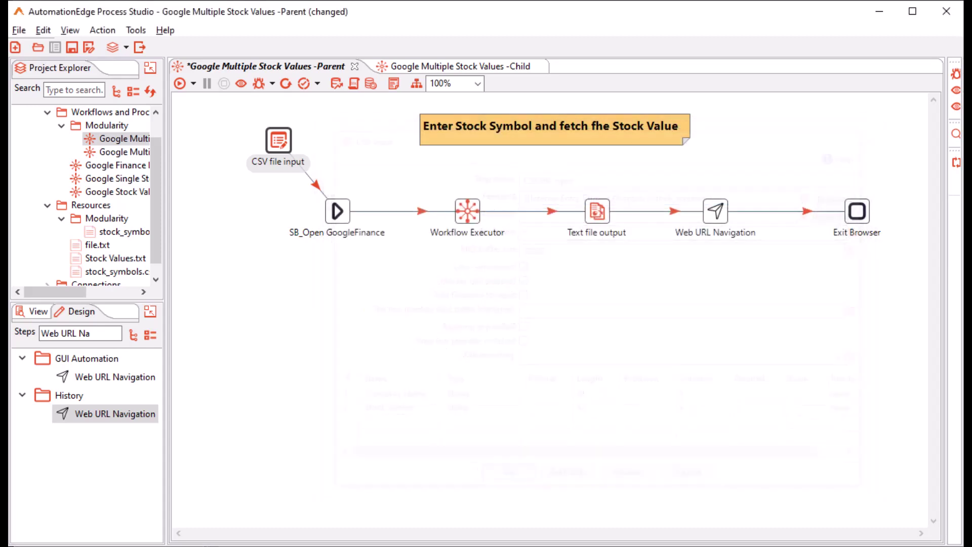
Review and accept the SB_Open GoogleFinance settings, and set the Workflow Executor's file to Google Multiple Stock Values -Child.psw.
double_click(337, 211)
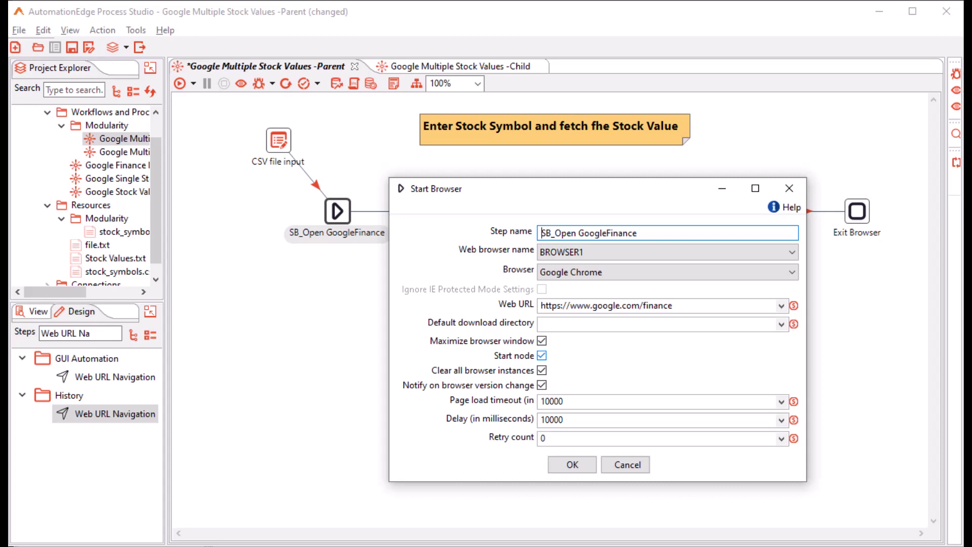
left_click(572, 464)
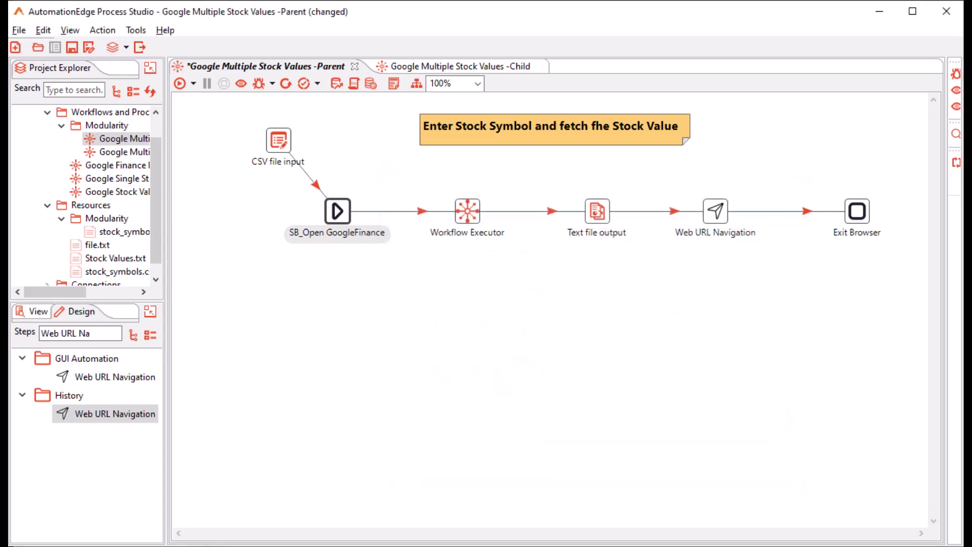
double_click(468, 211)
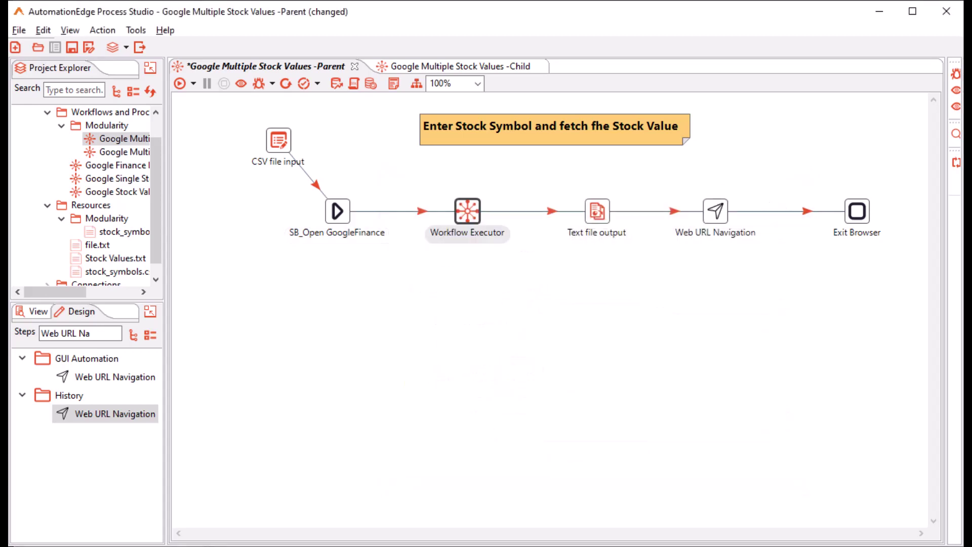
left_click(892, 133)
double_click(413, 252)
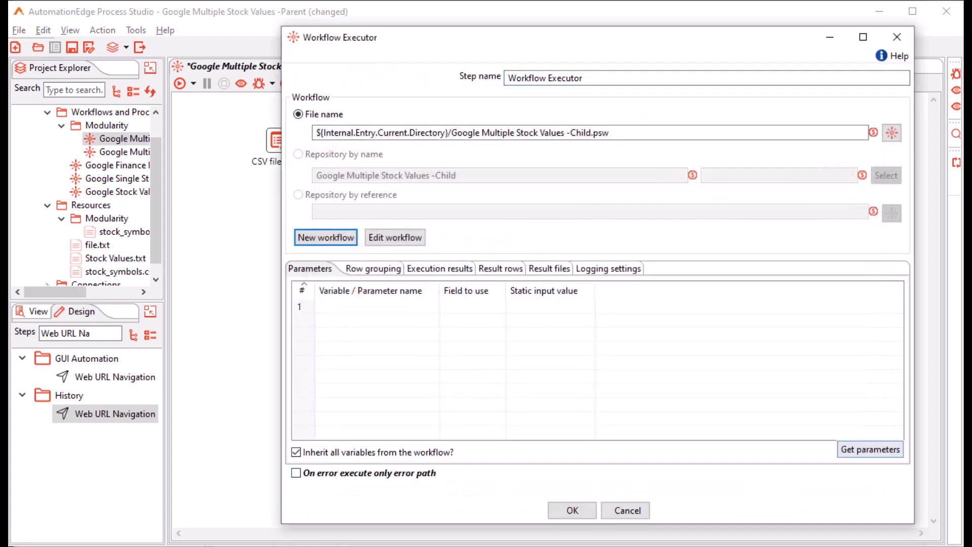
Get the Child workflow's parameters and map P_Company_Name to the Company Name field and P_Stock_Symbol to Stock Symbol.
left_click(870, 449)
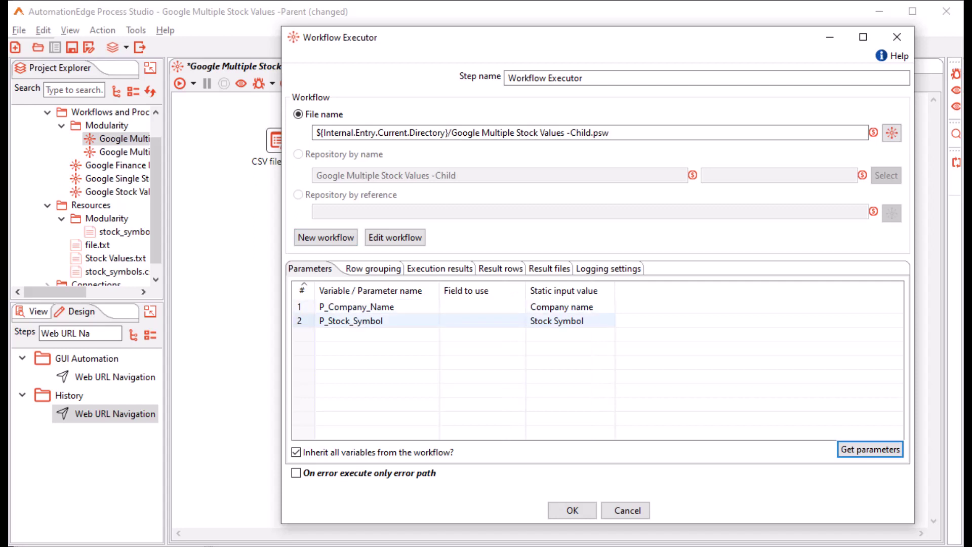
left_click(481, 306)
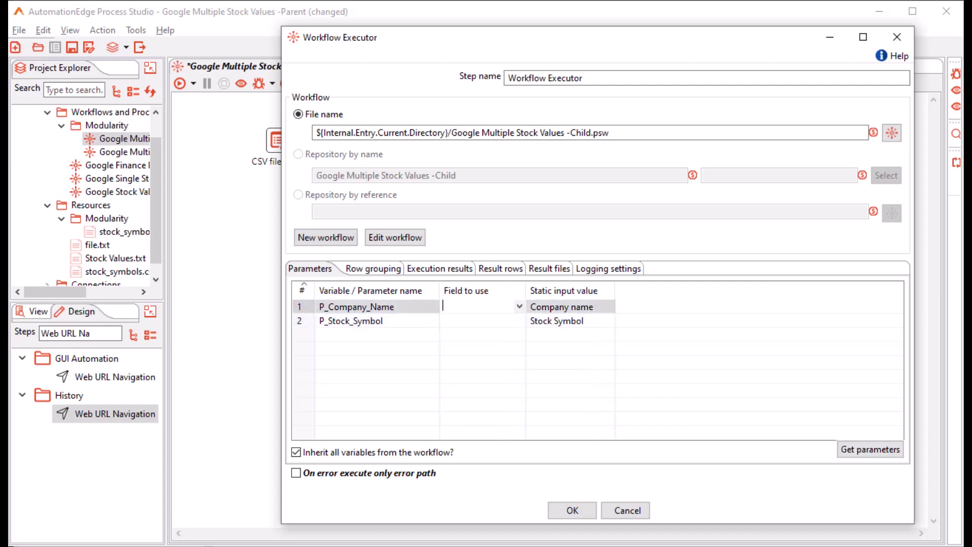
left_click(520, 307)
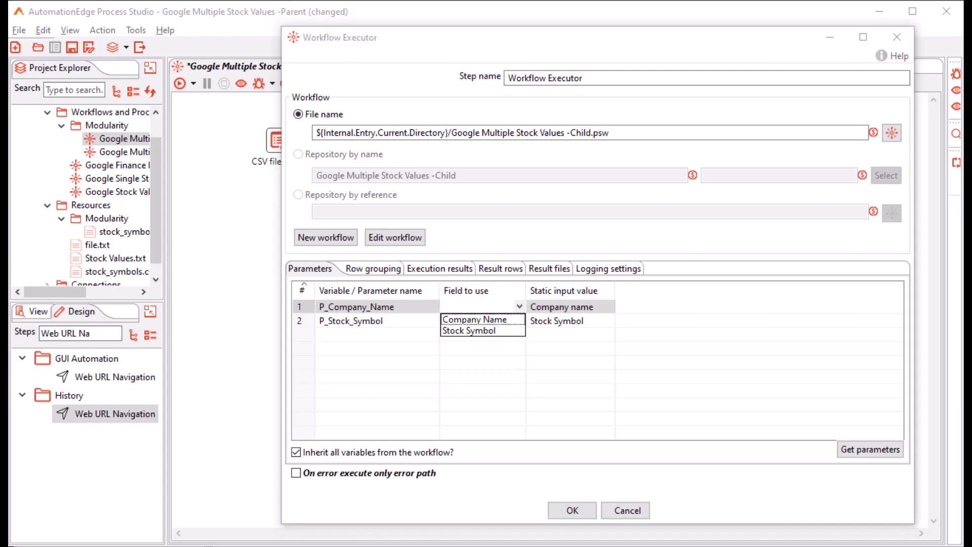
left_click(474, 320)
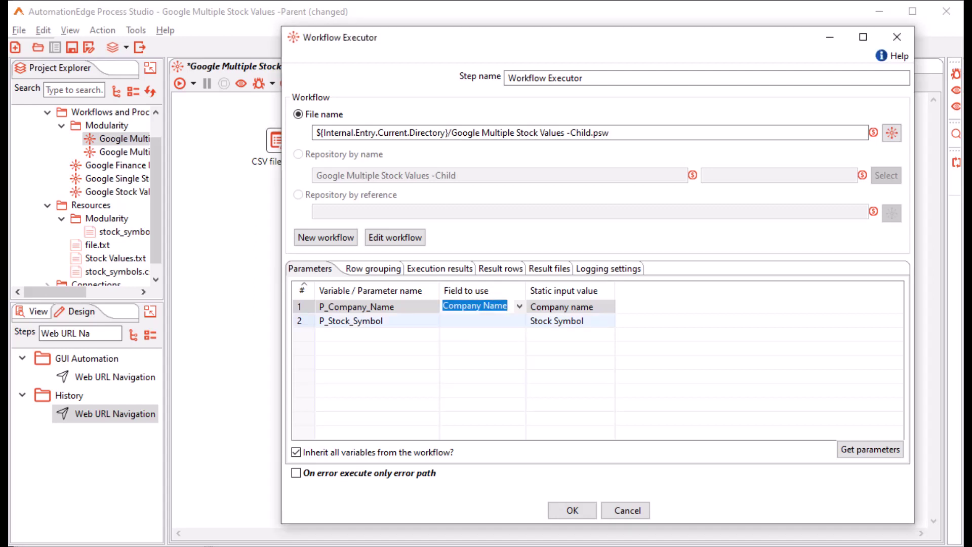
left_click(481, 320)
left_click(520, 321)
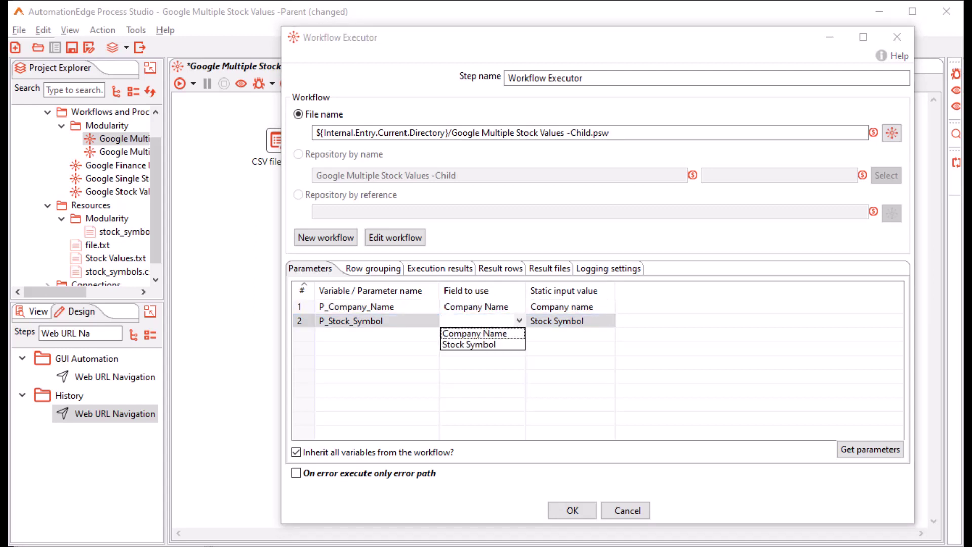
left_click(470, 345)
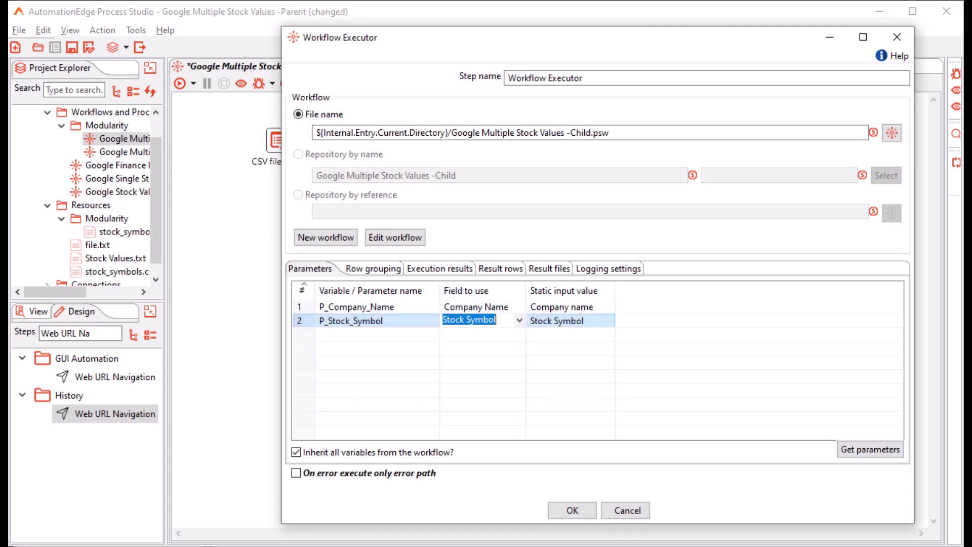
left_click(365, 268)
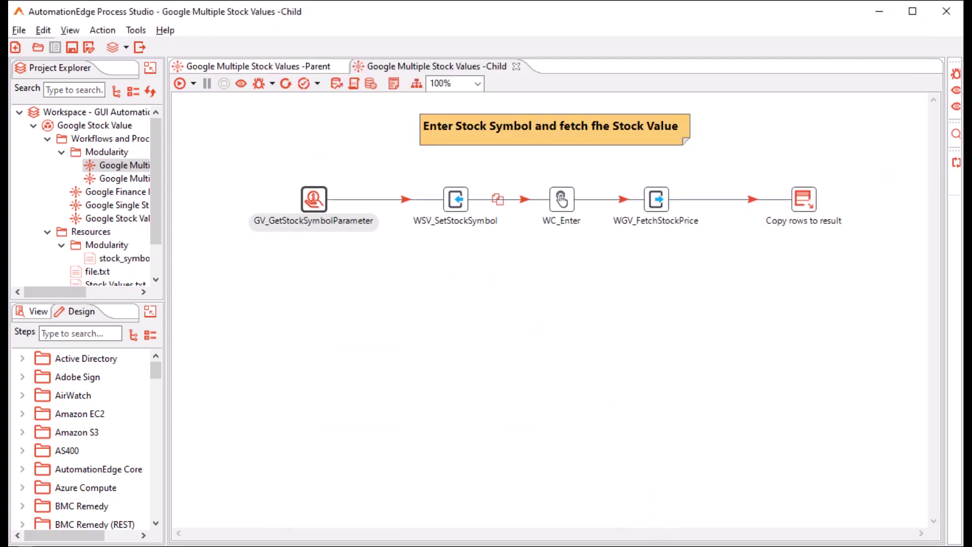
Rename the field names in the Child workflow's GV_GetStockSymbolParameter step to Stock Symbol and Company Name, and accept the settings.
double_click(314, 200)
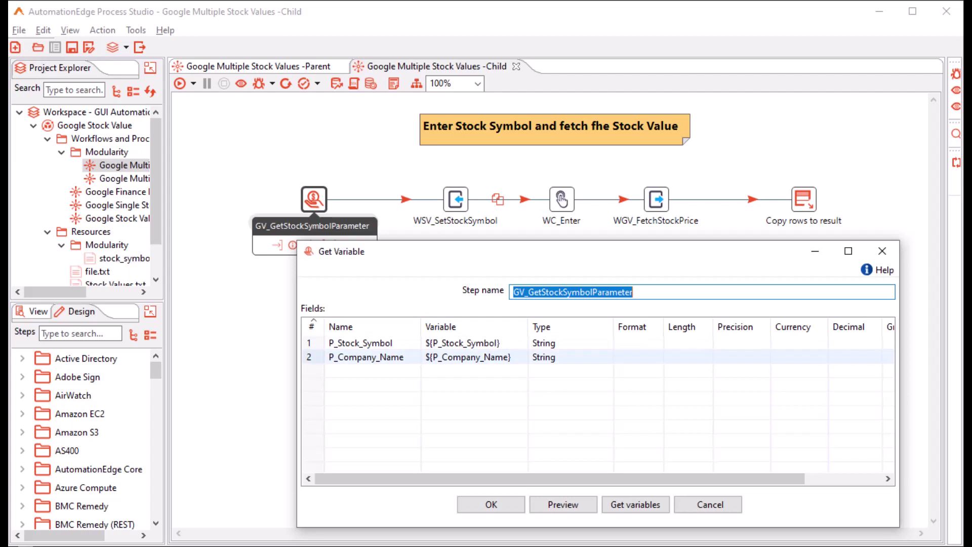
left_click(337, 343)
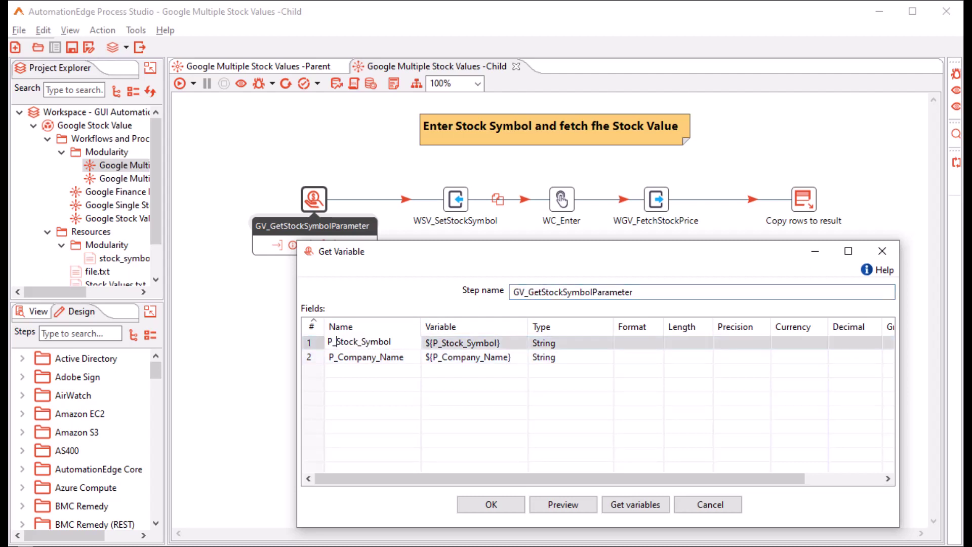
key("BackSpace")
key("BackSpace")
left_click(349, 343)
key("Delete")
left_click(337, 357)
left_click_drag(337, 357, 327, 356)
key("BackSpace")
left_click(366, 356)
key("Delete")
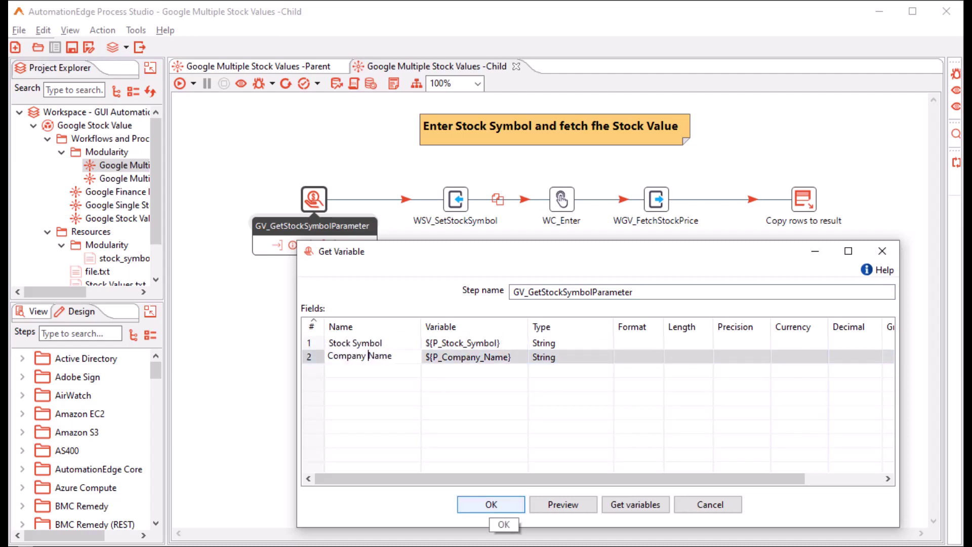
left_click(492, 504)
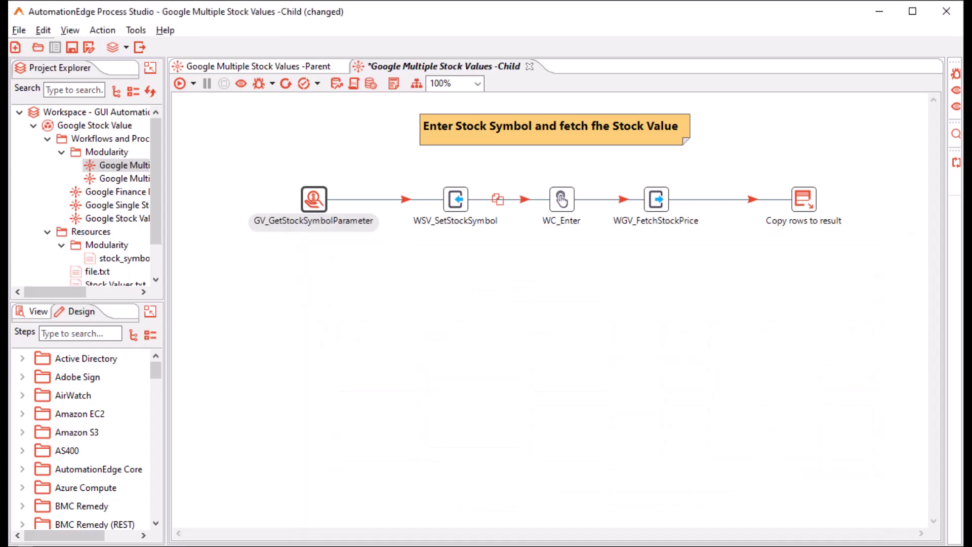
Choose the stock symbol field as the Text value in the WSV_SetStockSymbol step and accept the settings.
double_click(455, 200)
left_click(487, 354)
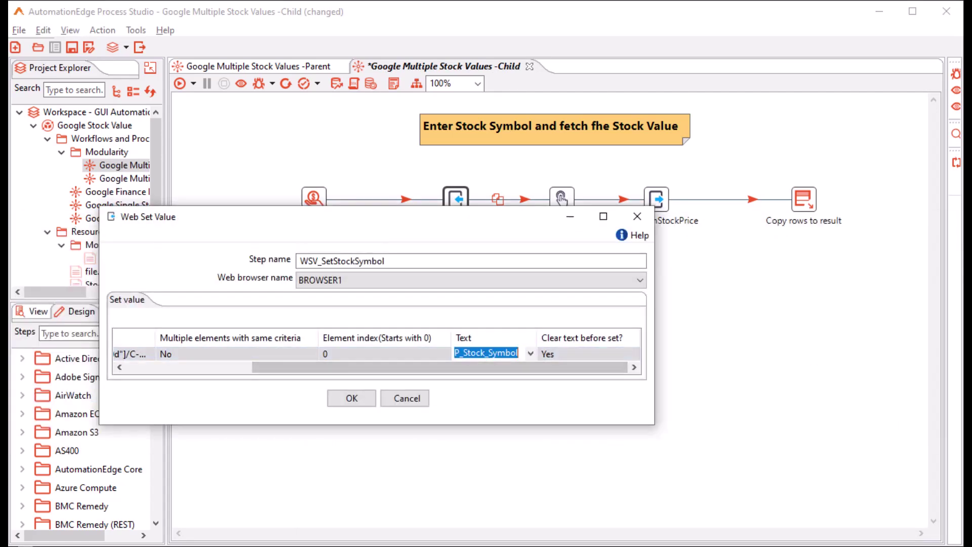
key("alt+Down")
left_click(481, 377)
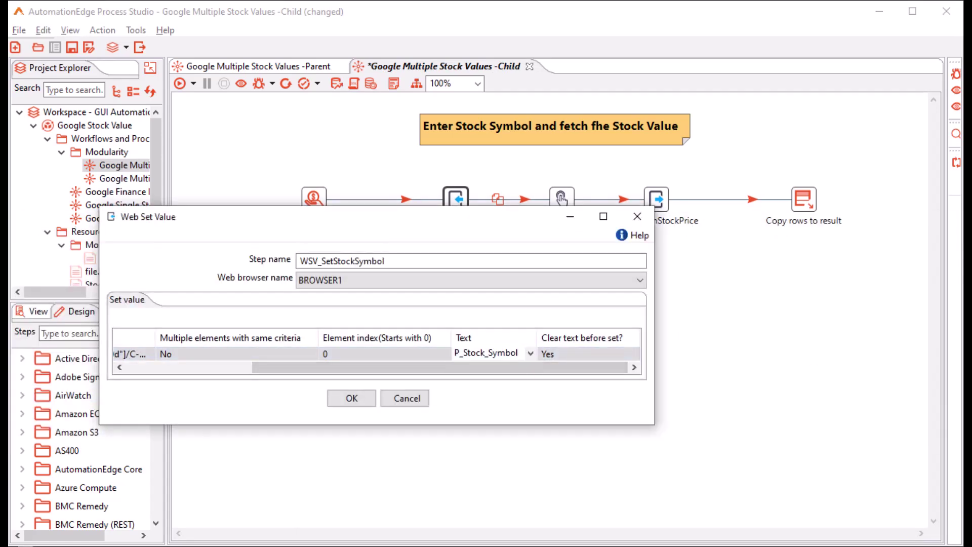
left_click(351, 399)
Review and accept the WGV_FetchStockPrice settings, and save the Child workflow.
double_click(656, 199)
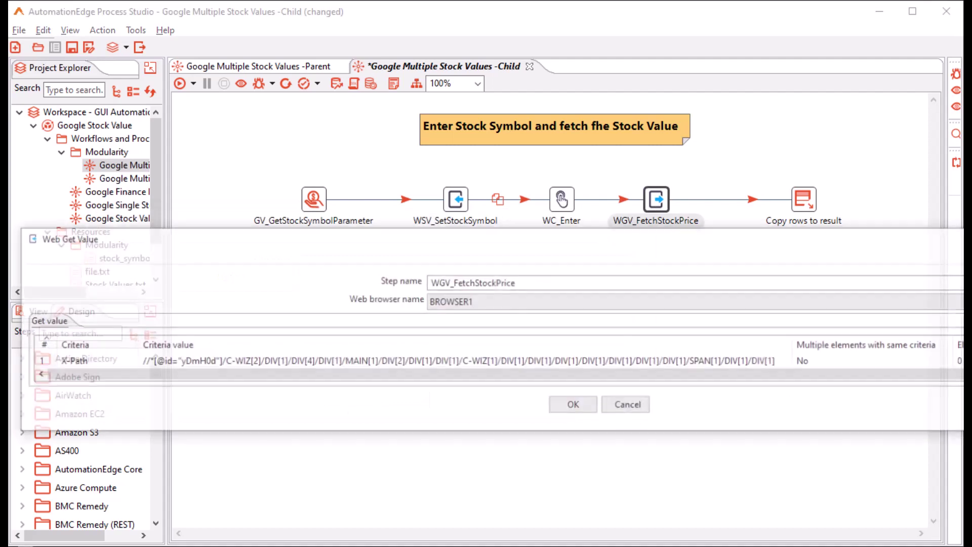
left_click_drag(810, 238, 495, 220)
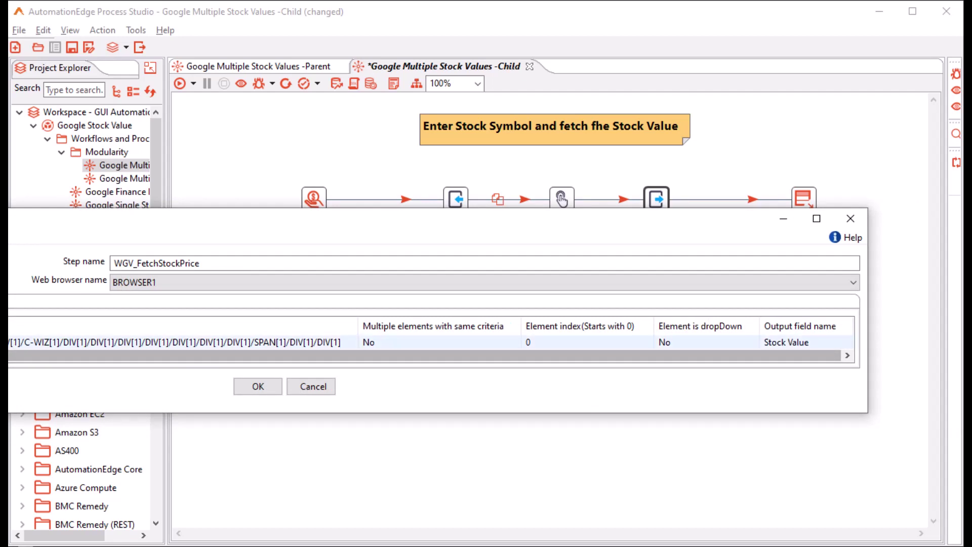
left_click(258, 386)
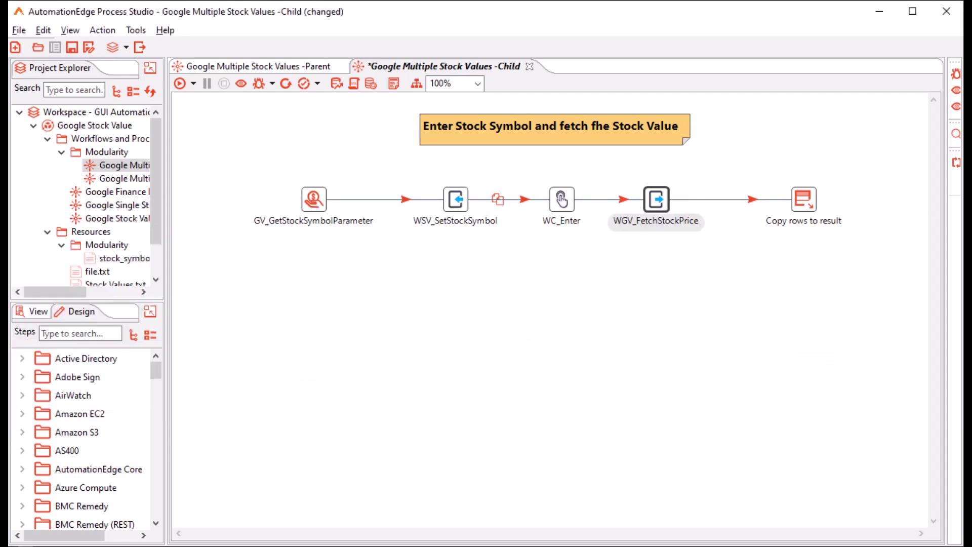
key("ctrl+s")
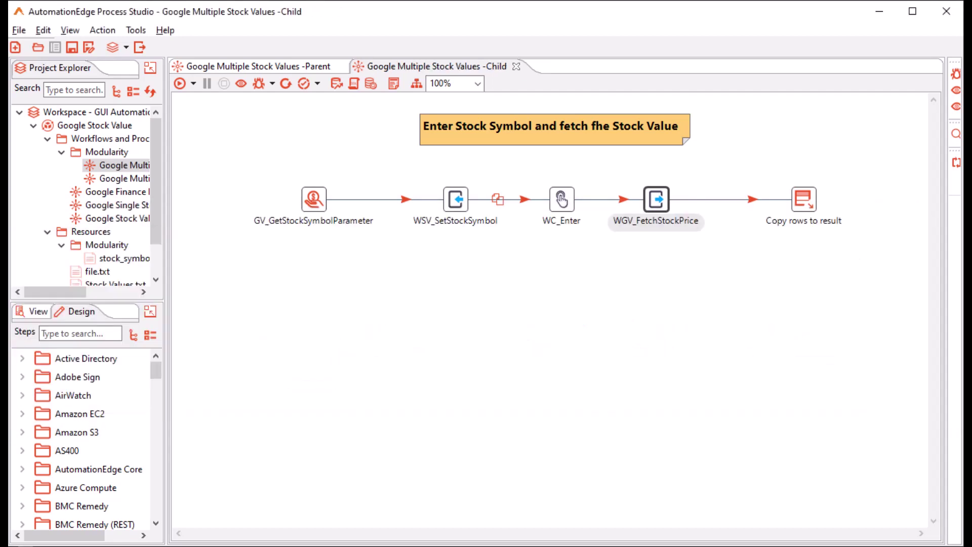
In the Parent workflow's Workflow Executor, add Company Name, Stock Symbol and Stock Value to the expected result row layout.
left_click(284, 66)
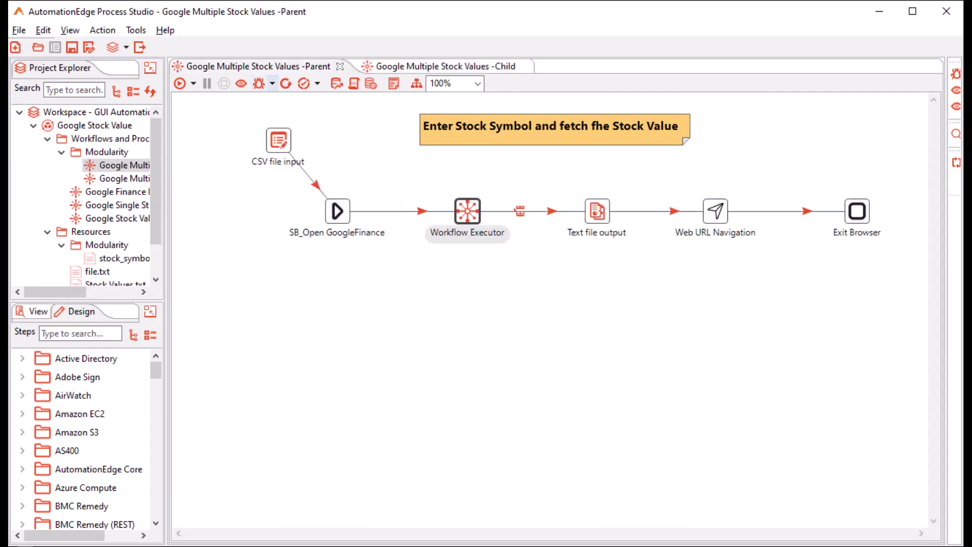
double_click(468, 211)
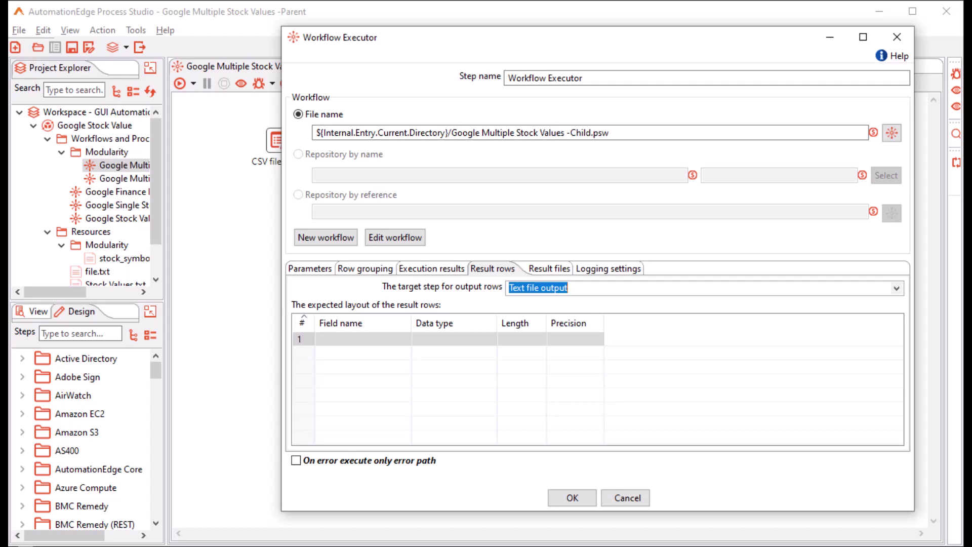
left_click(354, 339)
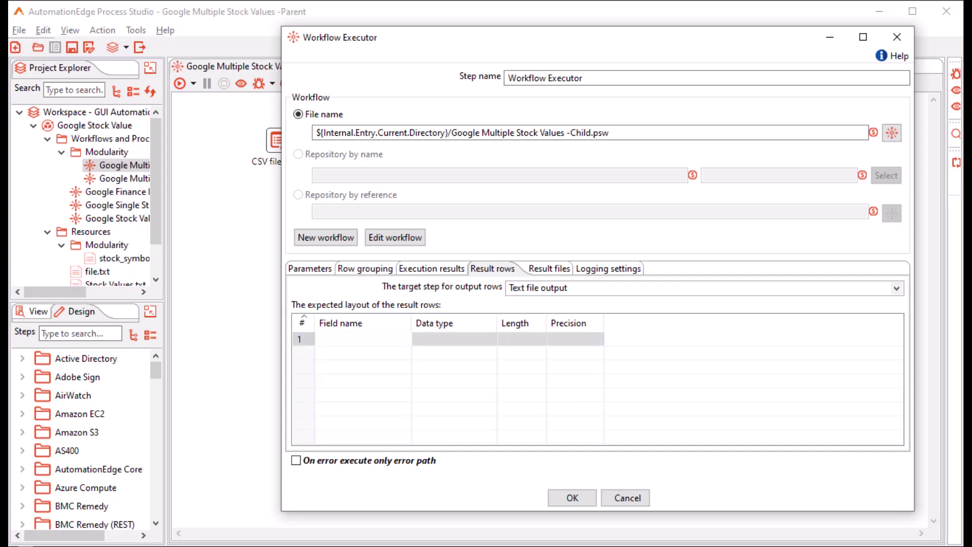
type("Company Name")
key("Return")
type("Stock Symbol")
key("Return")
type("Stock Value")
Set the data type of all three result row fields to String and accept the Workflow Executor settings.
left_click(453, 339)
left_click(434, 360)
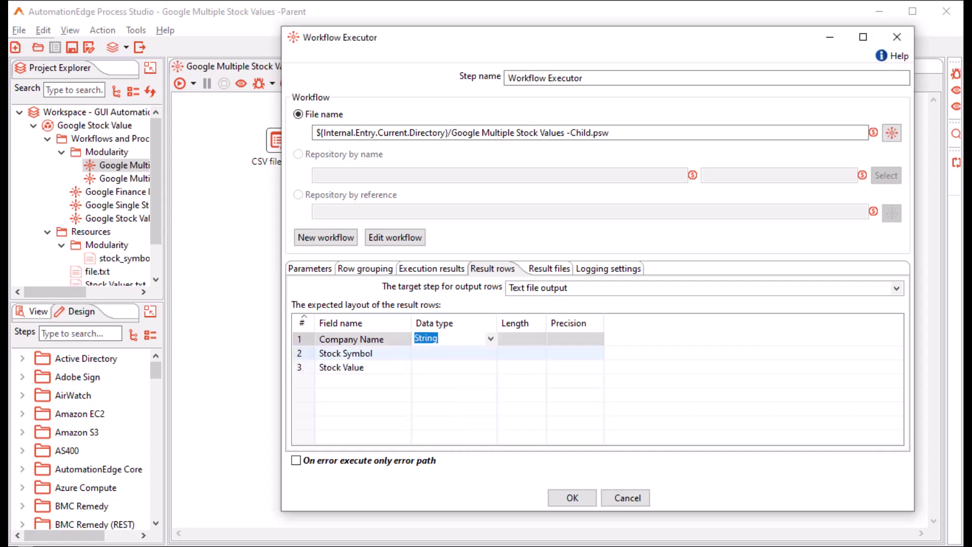
left_click(450, 354)
left_click(490, 353)
left_click(428, 378)
left_click(451, 368)
left_click(490, 367)
left_click(428, 391)
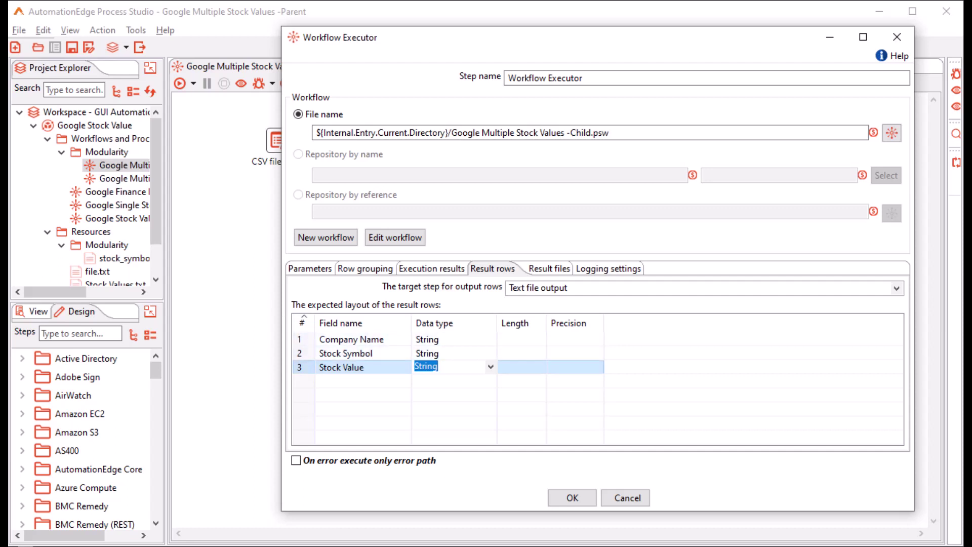
left_click(572, 498)
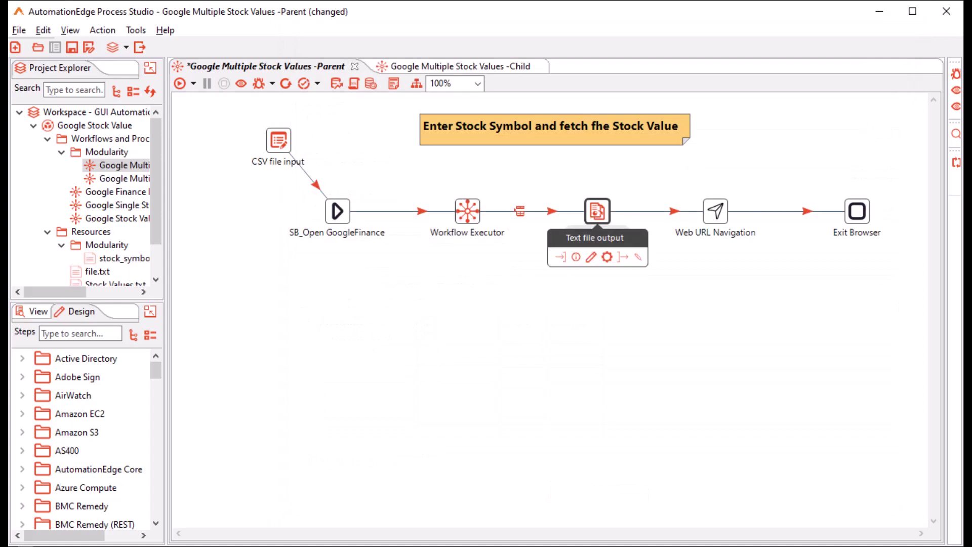
Get the incoming fields in the Text file output step and accept its settings.
double_click(598, 210)
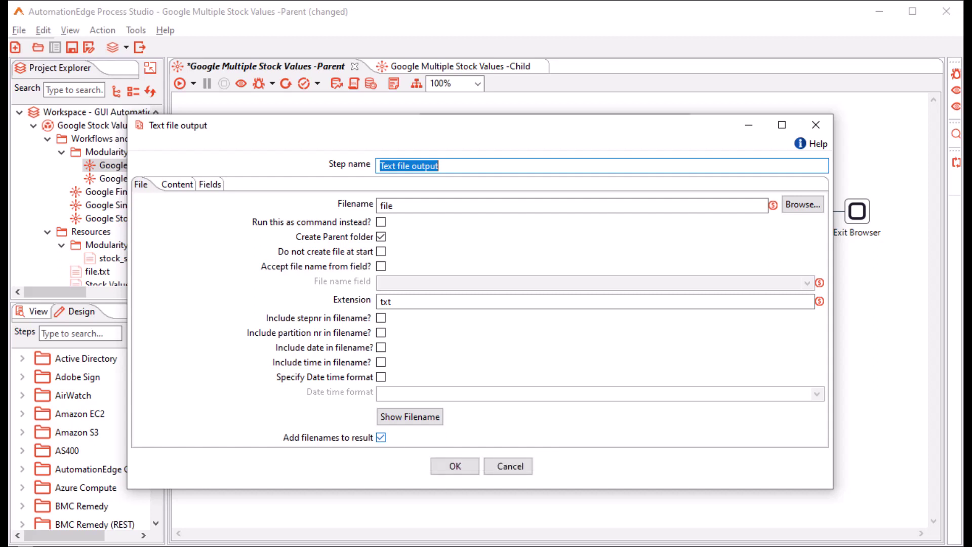
left_click(177, 185)
left_click(210, 185)
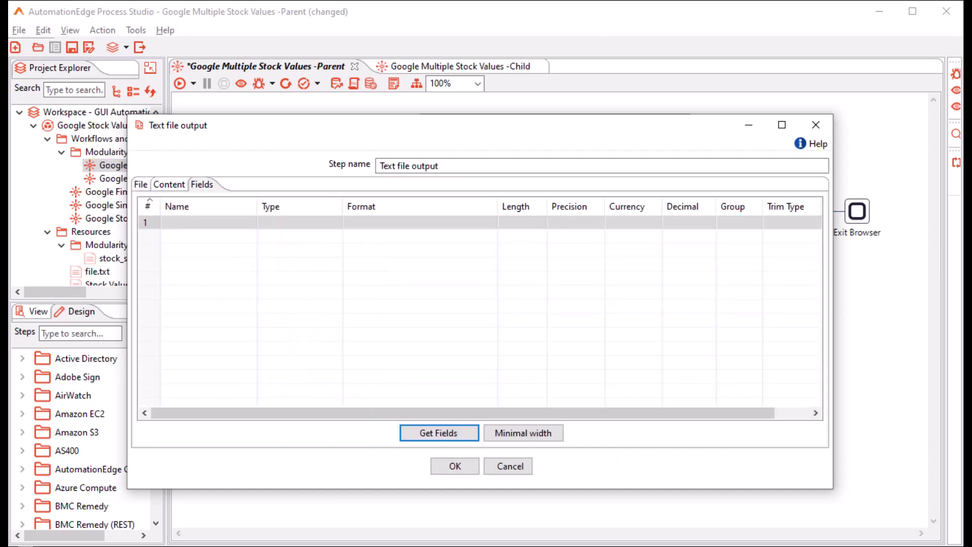
left_click(439, 433)
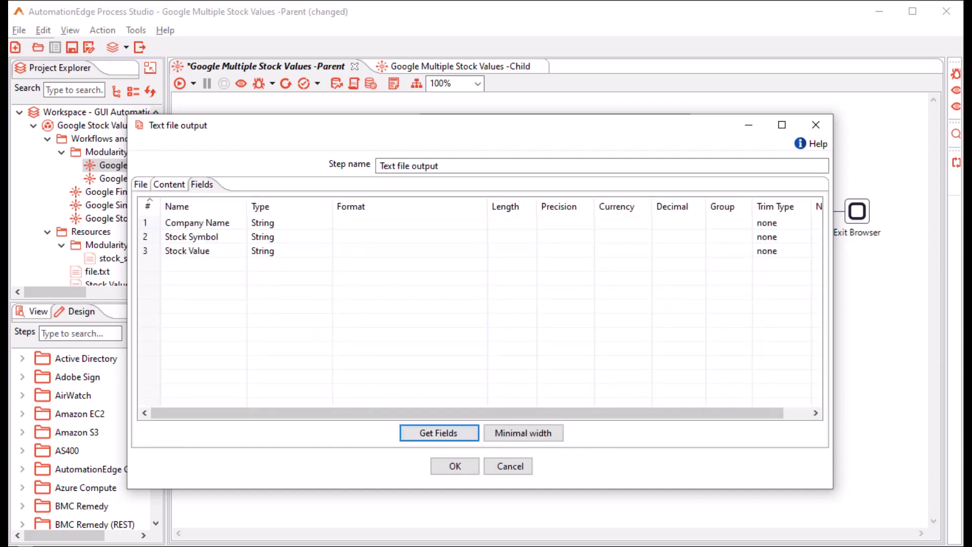
left_click(455, 465)
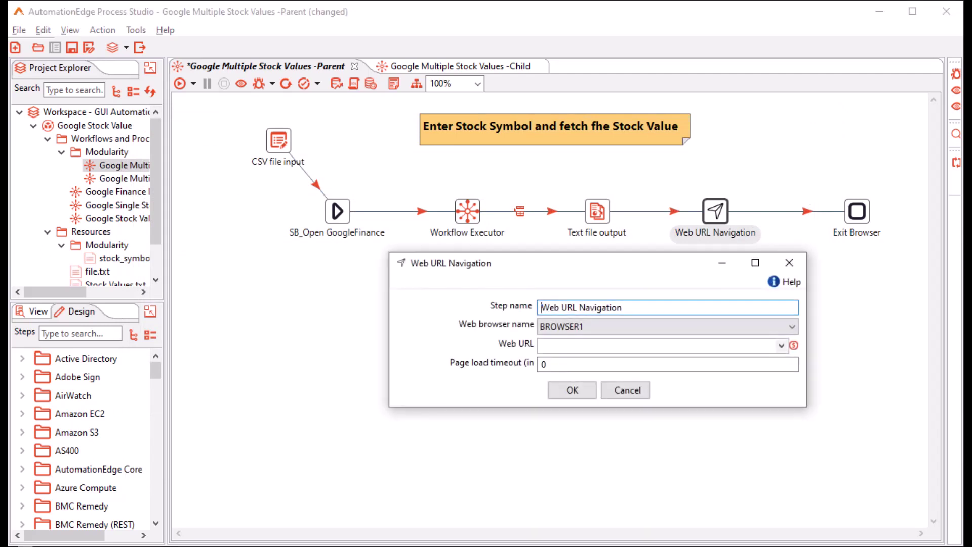
type("https://www.google.com/finance")
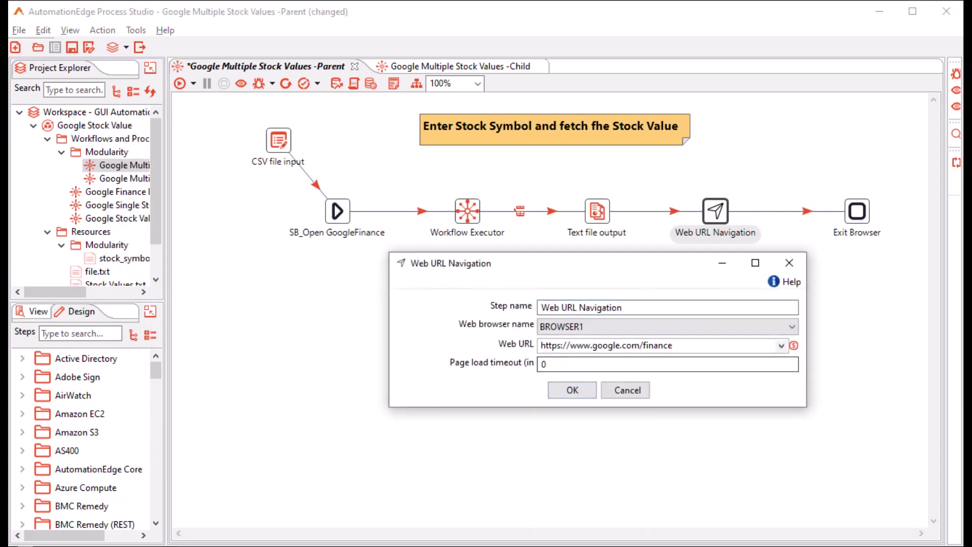
key("Tab")
type("10000")
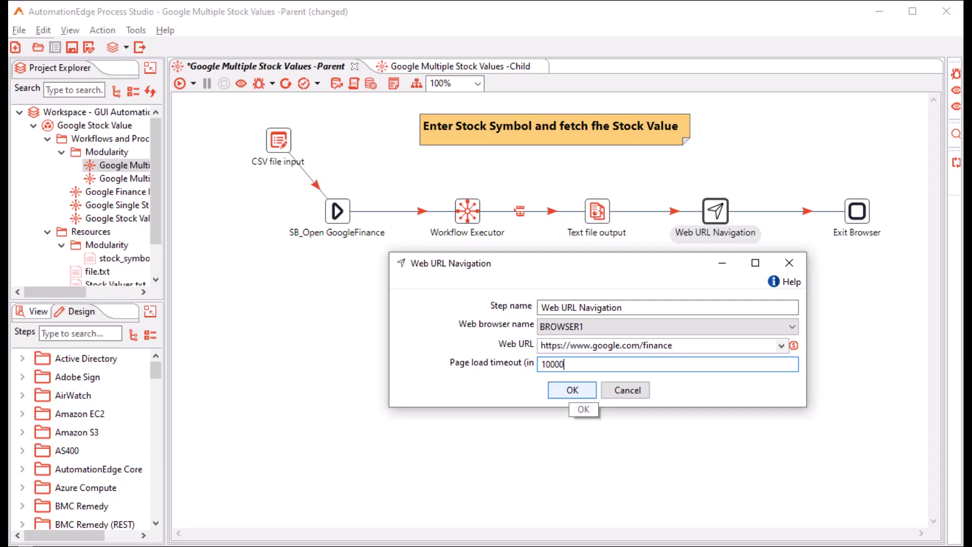
left_click(572, 390)
key("ctrl+s")
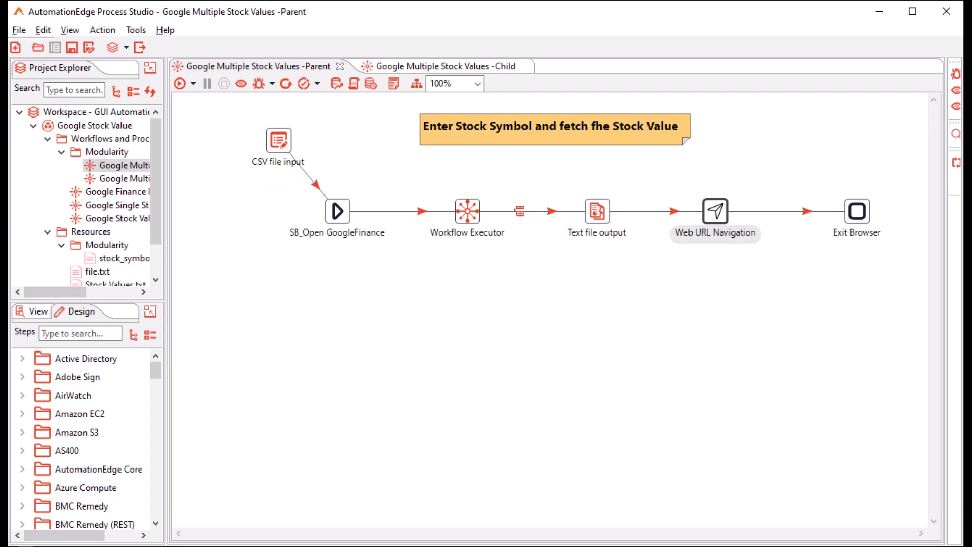
mouse_move(598, 211)
double_click(716, 211)
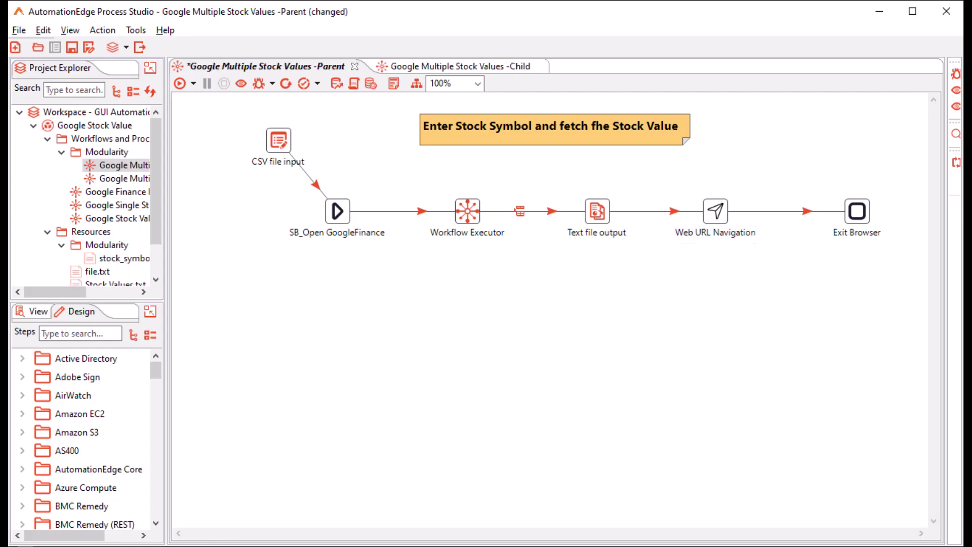
Add a Parent workflow parameter StockSymbols of type File with the description "Browse a stock symbols file".
key("ctrl+t")
left_click_drag(557, 225, 392, 108)
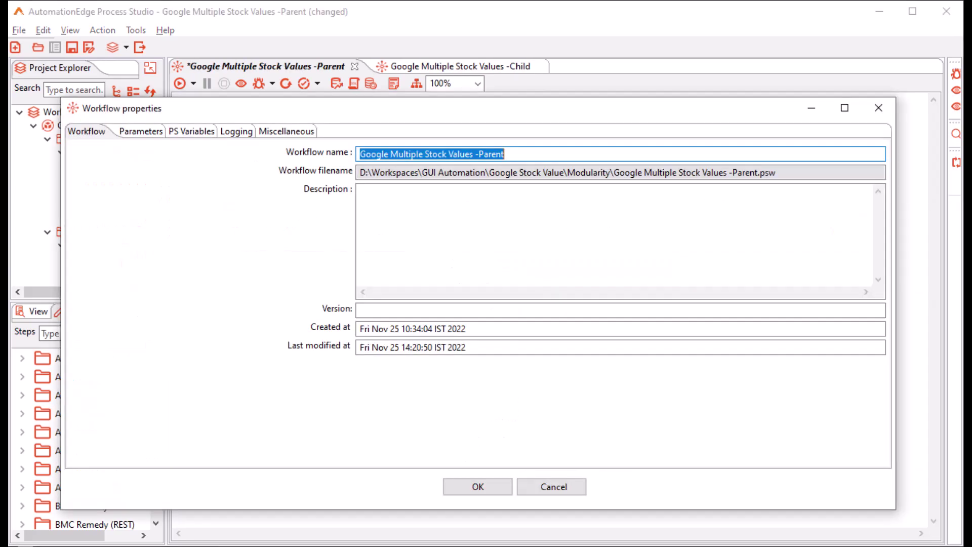
left_click(140, 132)
left_click(125, 191)
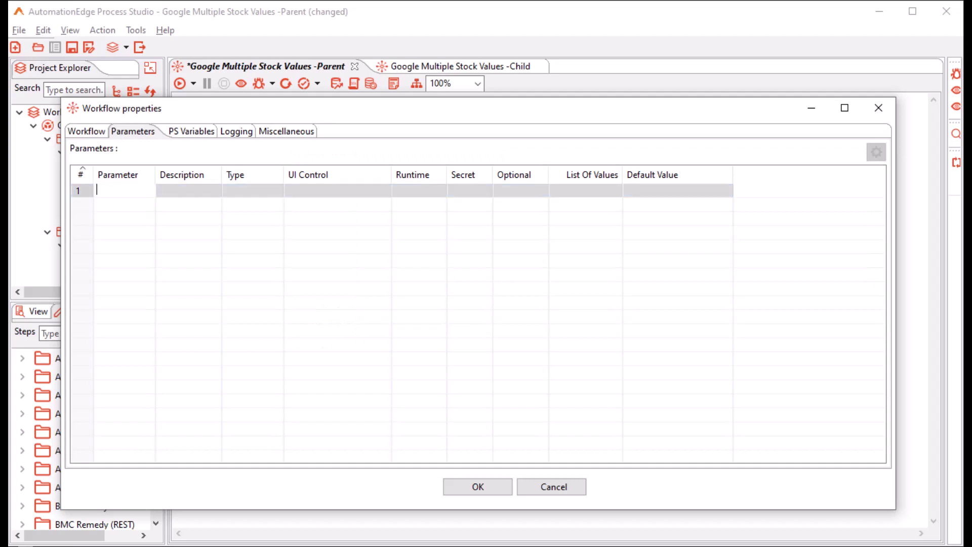
type("StockSymbols")
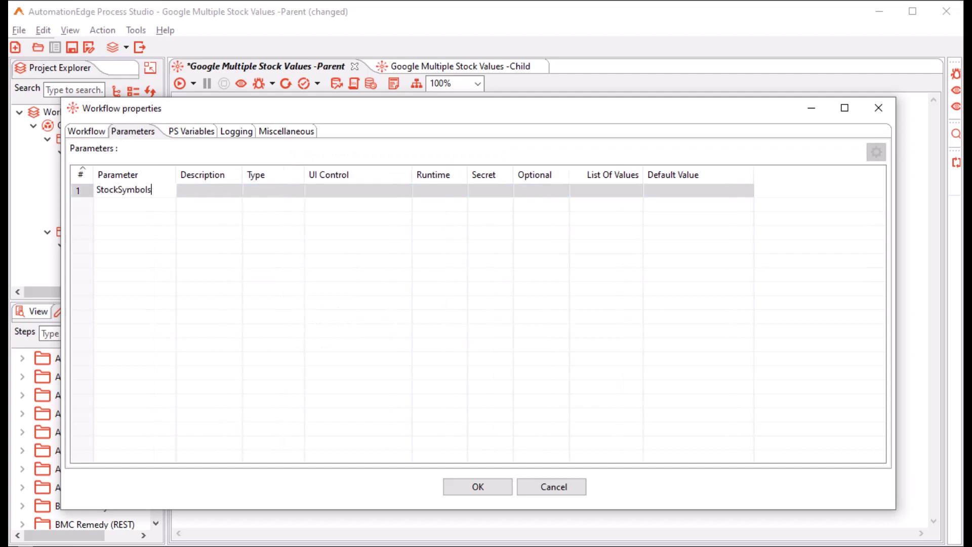
key("Tab")
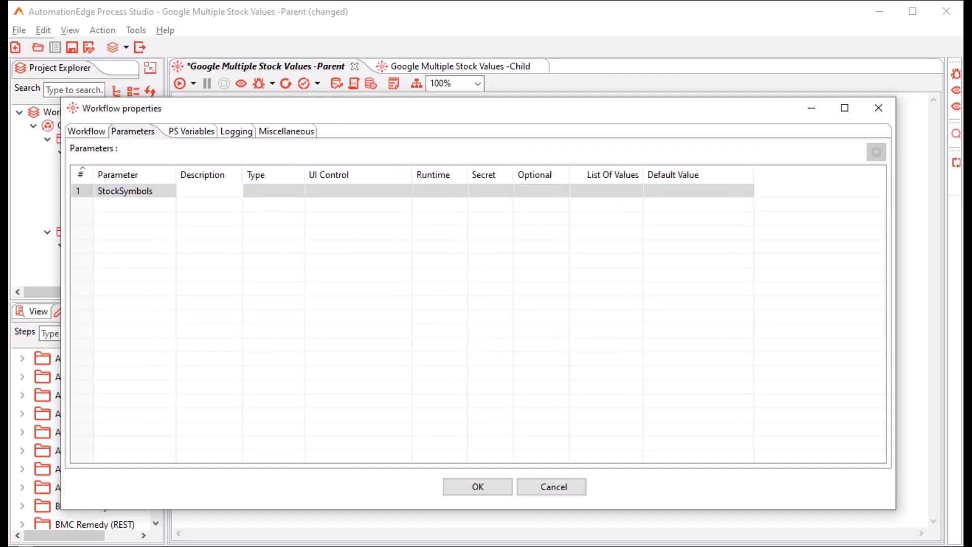
type("Browse a stock symbols file")
key("Tab")
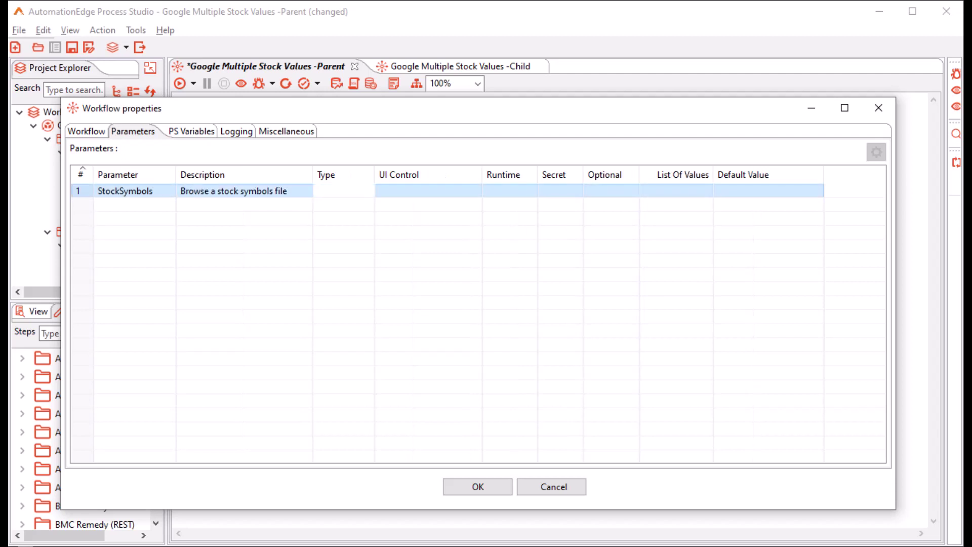
key("alt+Down")
left_click(323, 248)
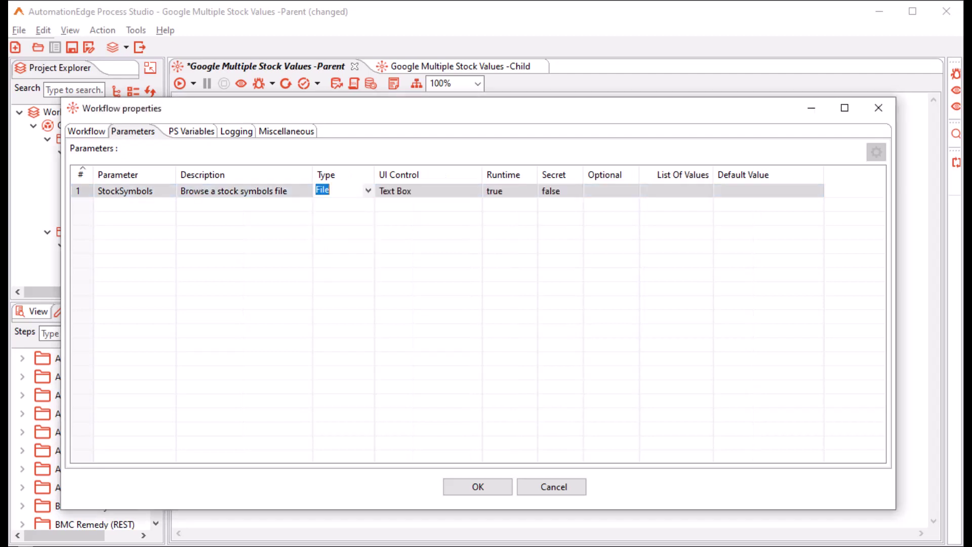
Set the StockSymbols parameter's allowed file extensions to .csv and .xlsx.
left_click(676, 191)
left_click(538, 332)
type(".csv")
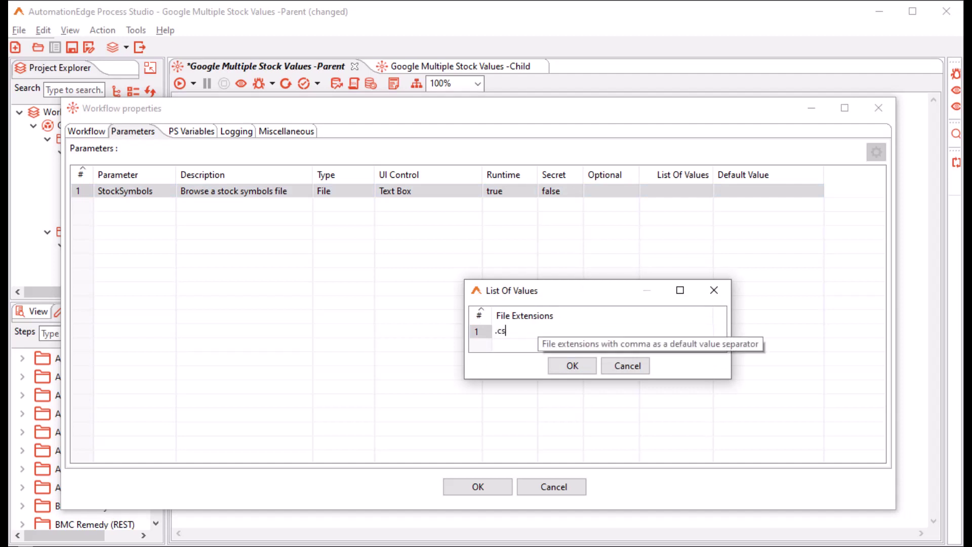
key("Tab")
type(".txt")
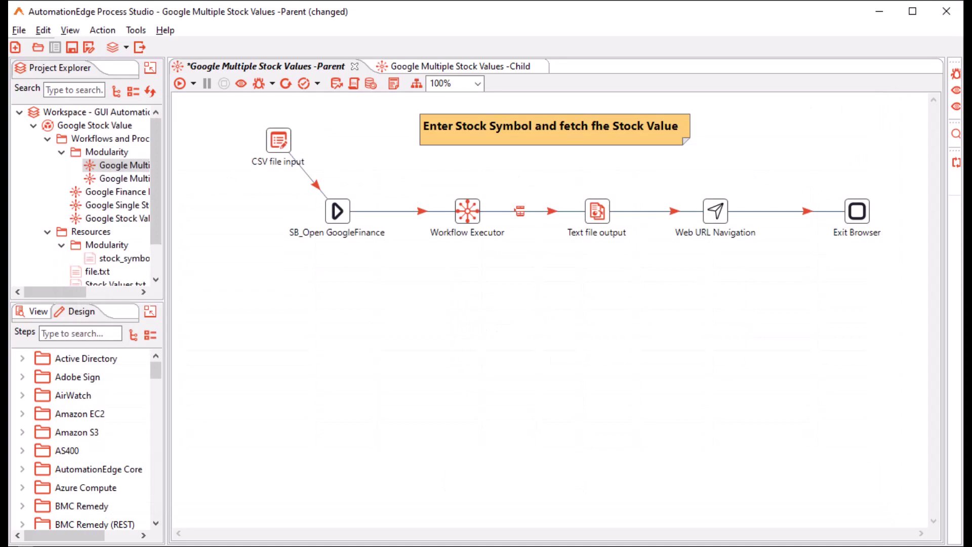
Add a Parent workflow parameter StockValues of type String with the description "Provide an output filename".
double_click(278, 140)
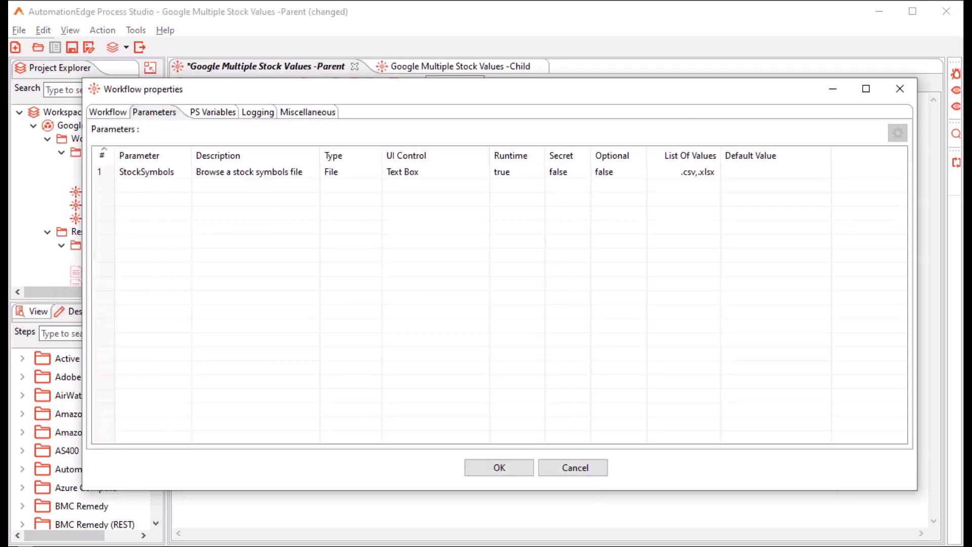
left_click(152, 186)
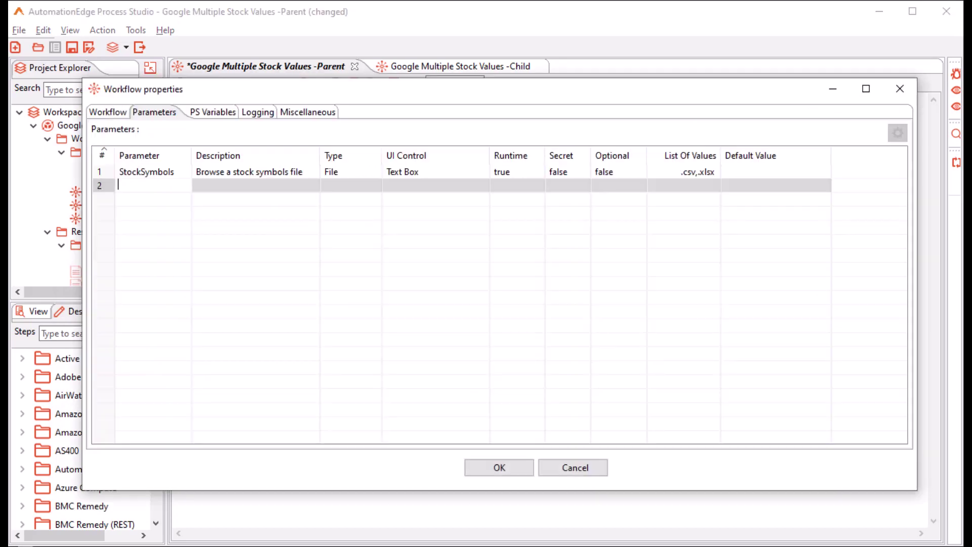
type("StockValues")
key("Tab")
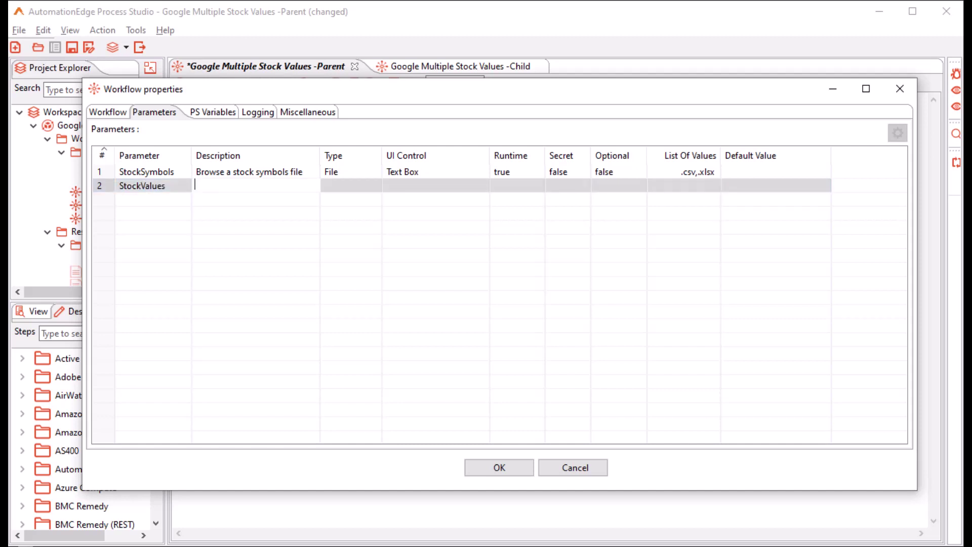
type("Provide an output filename")
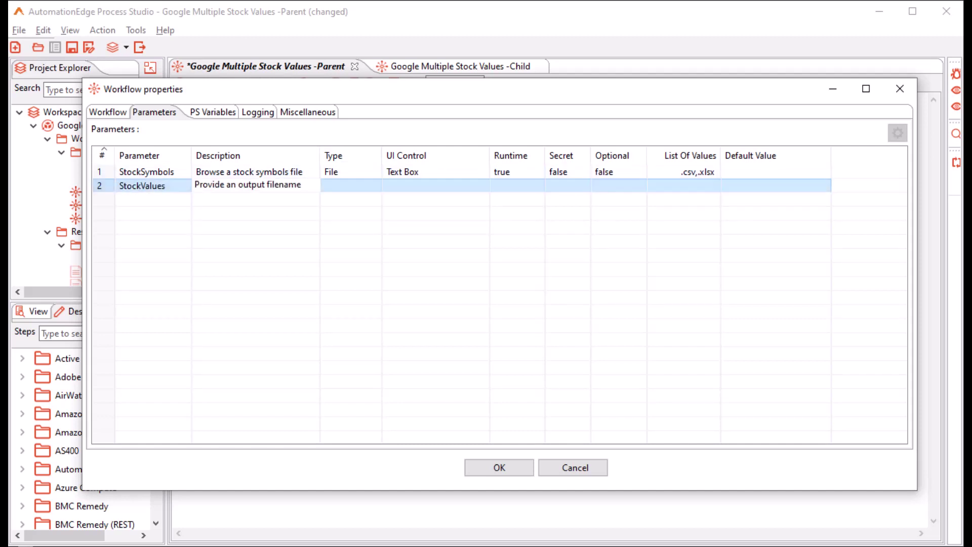
left_click(350, 185)
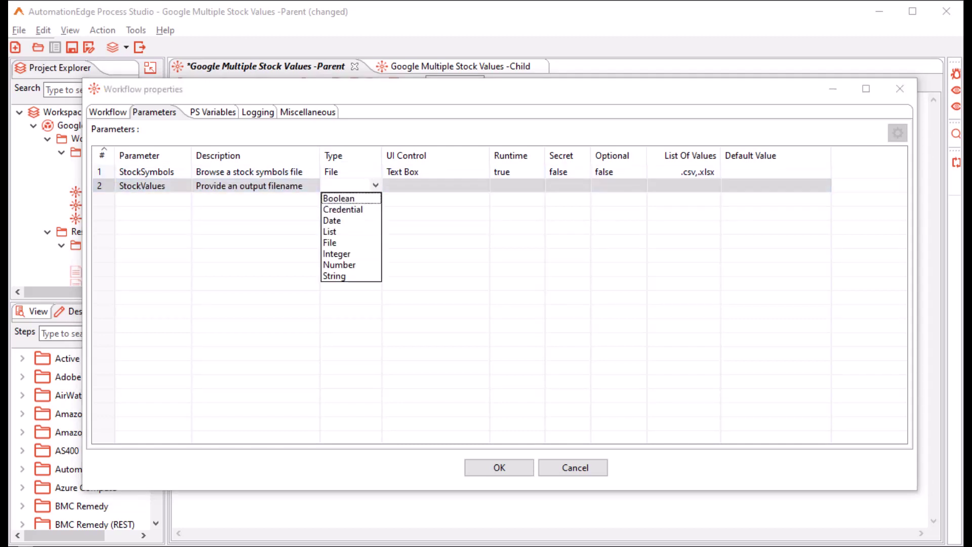
left_click(335, 276)
Make the StockValues parameter a runtime parameter with default value "Stock Values" and accept the workflow properties.
left_click(517, 186)
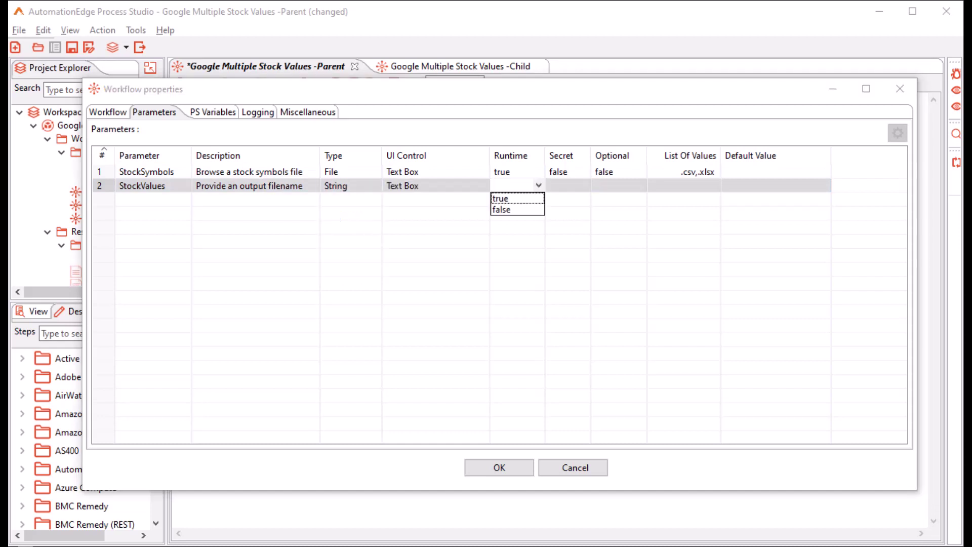
key("Return")
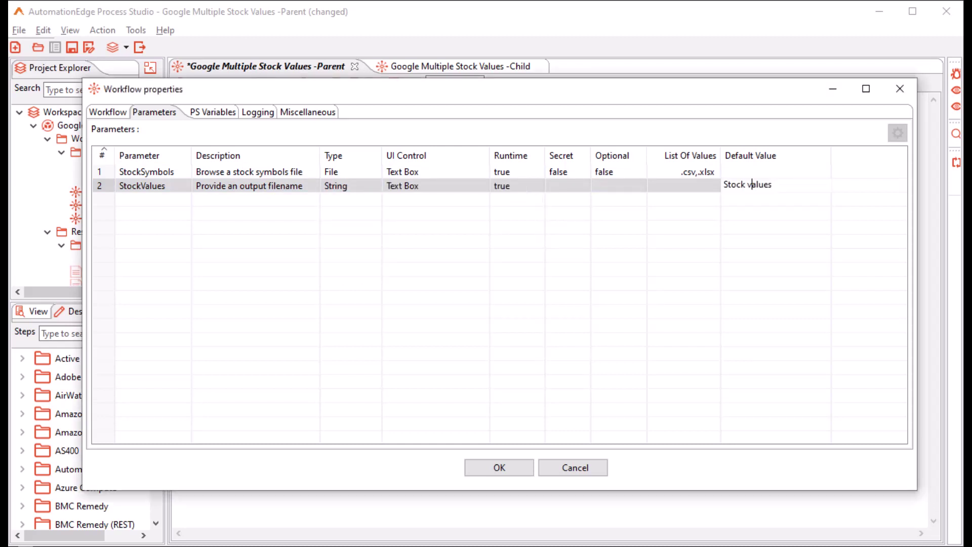
key("BackSpace")
left_click(500, 467)
Copy the CSV file input step's filename, ${Internal.Entry.Current.Directory}\stock_symbols.csv, into the StockSymbols parameter's default value and accept the workflow properties.
double_click(278, 141)
left_click_drag(564, 194, 521, 194)
key("ctrl+c")
left_click(506, 480)
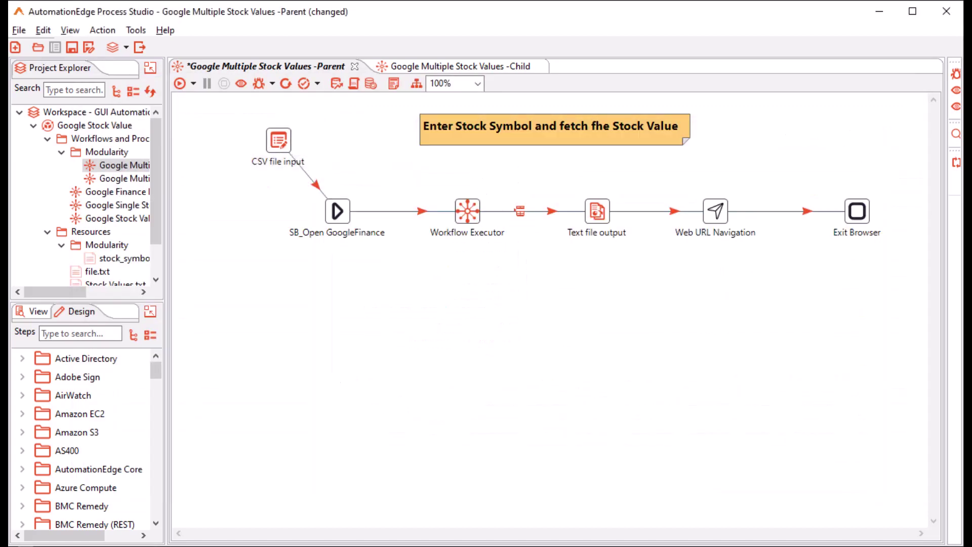
double_click(506, 480)
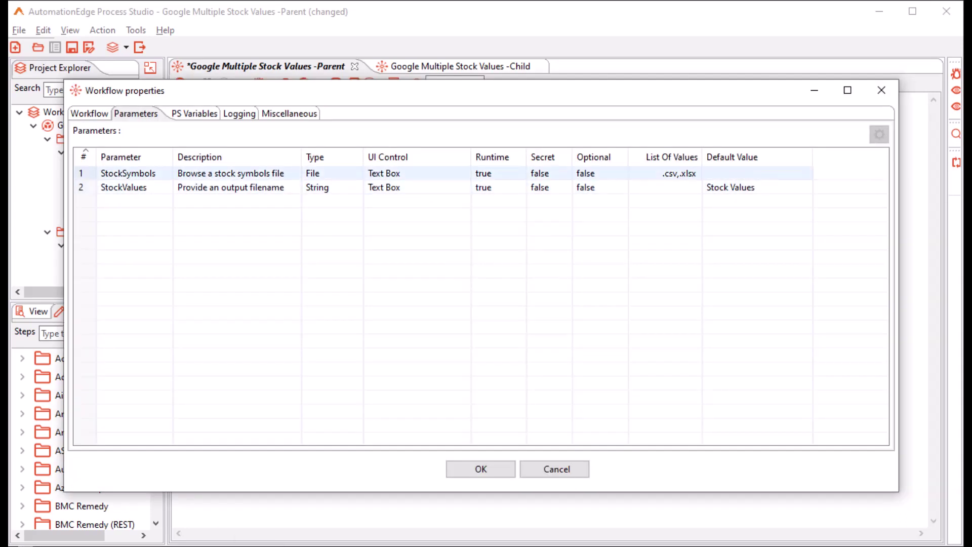
left_click(757, 173)
key("ctrl+v")
key("Return")
scroll(481, 296, "right", 1)
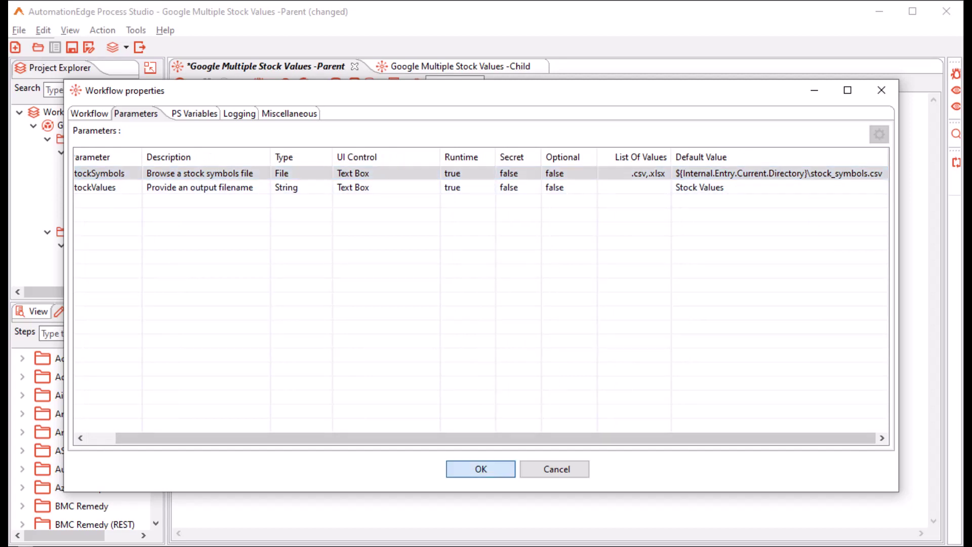
left_click(481, 469)
Replace the CSV file input step's filename with the StockSymbols parameter and accept the step's settings.
double_click(278, 140)
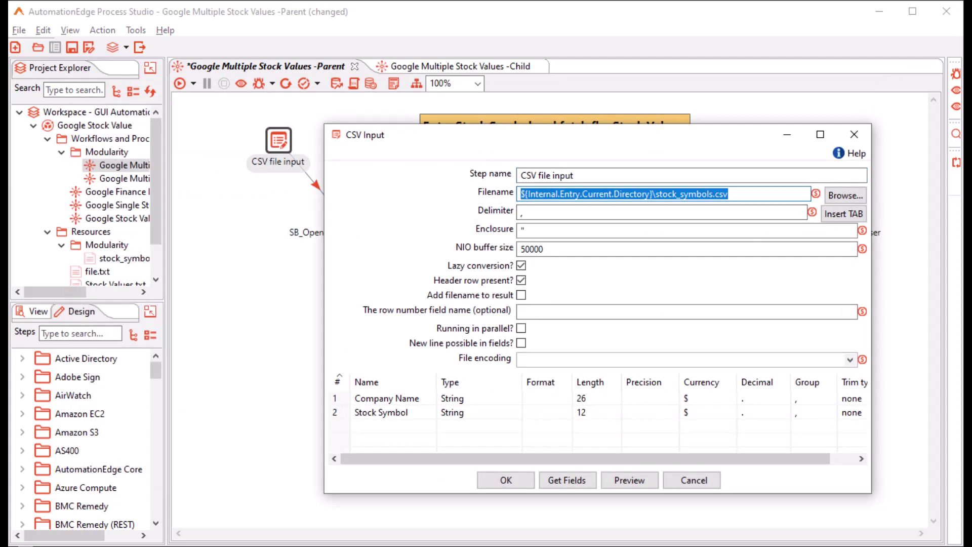
key("BackSpace")
key("ctrl+space")
key("Down")
key("Down")
key("Down")
key("Down")
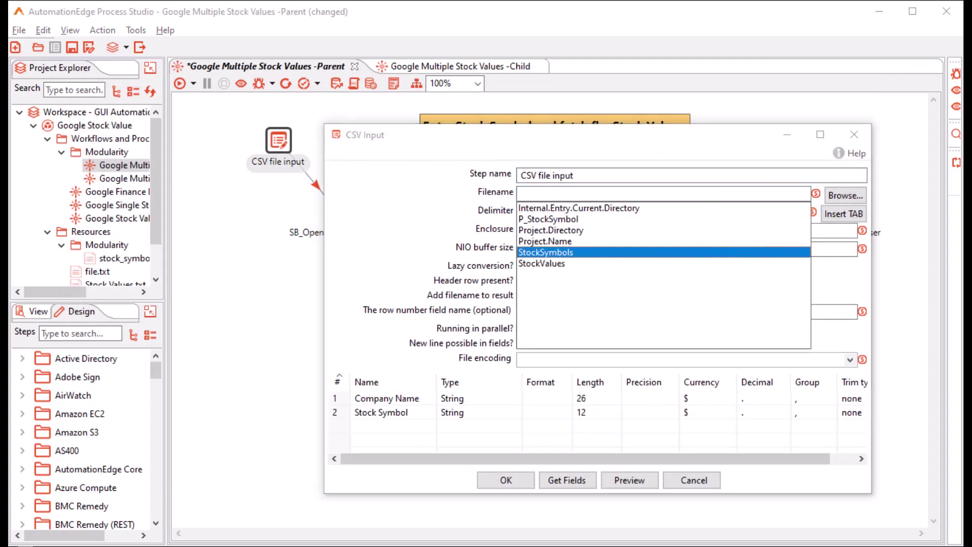
key("Return")
left_click(506, 480)
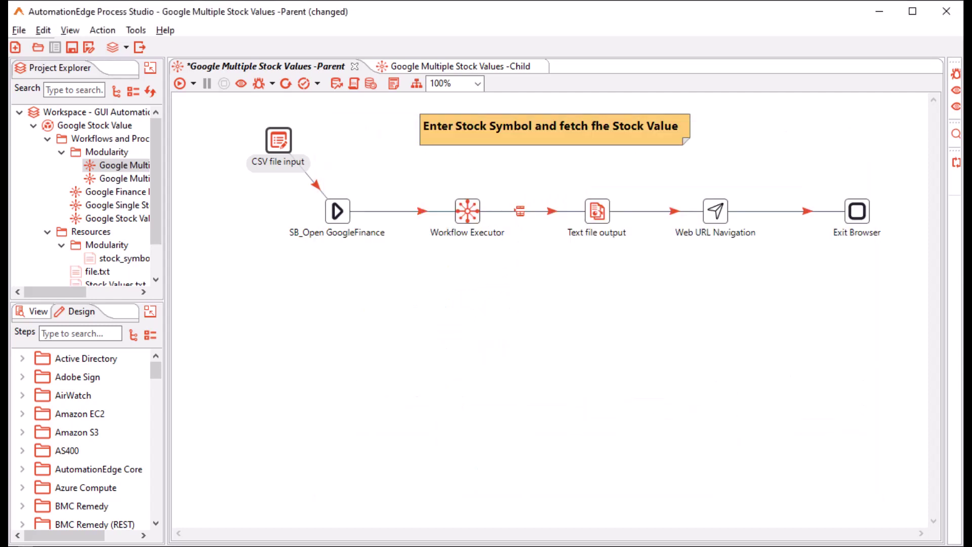
Set the Text file output step's filename to ${Internal.Entry.Current.Directory}/${StockValues} and accept the step's settings.
double_click(598, 211)
key("ctrl+space")
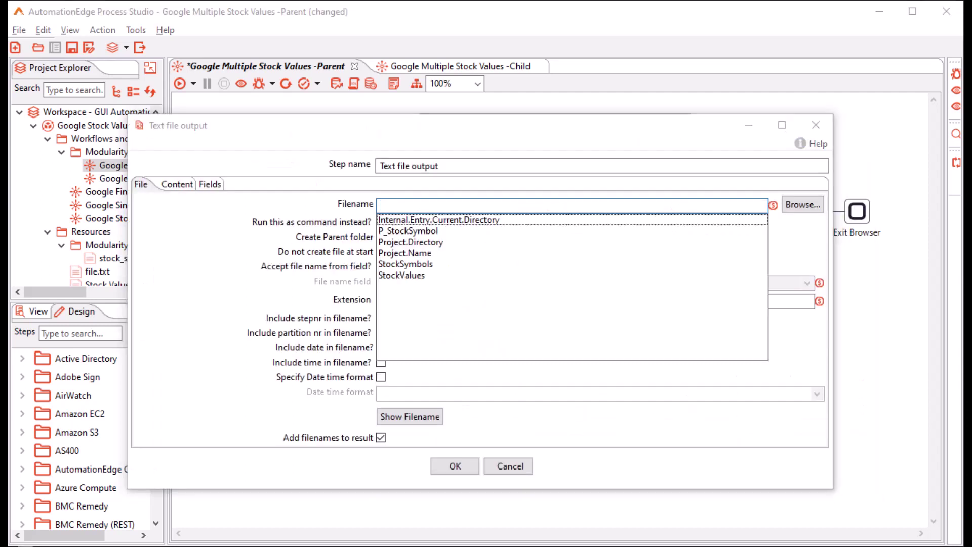
key("Return")
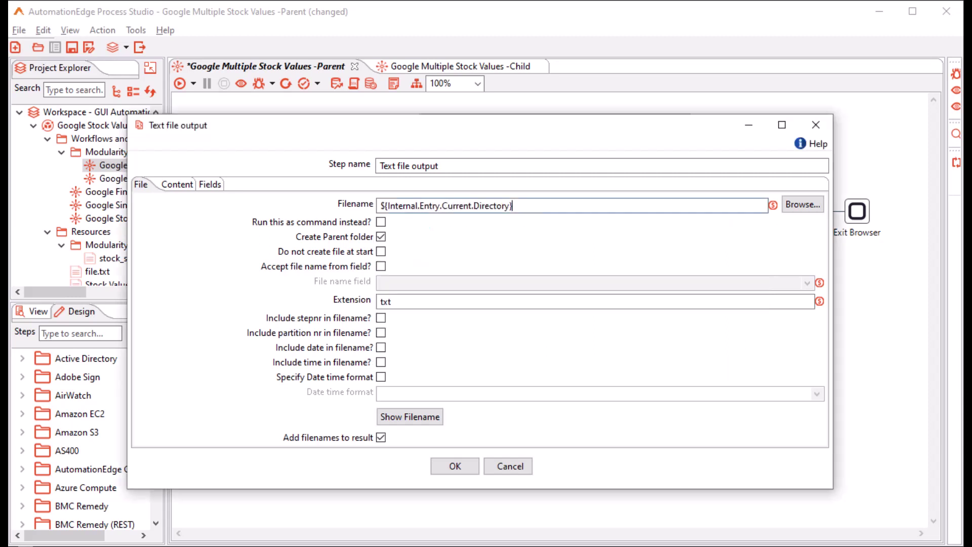
type("/")
key("ctrl+space")
key("Down")
key("Down")
key("Down")
key("Down")
key("Down")
key("Return")
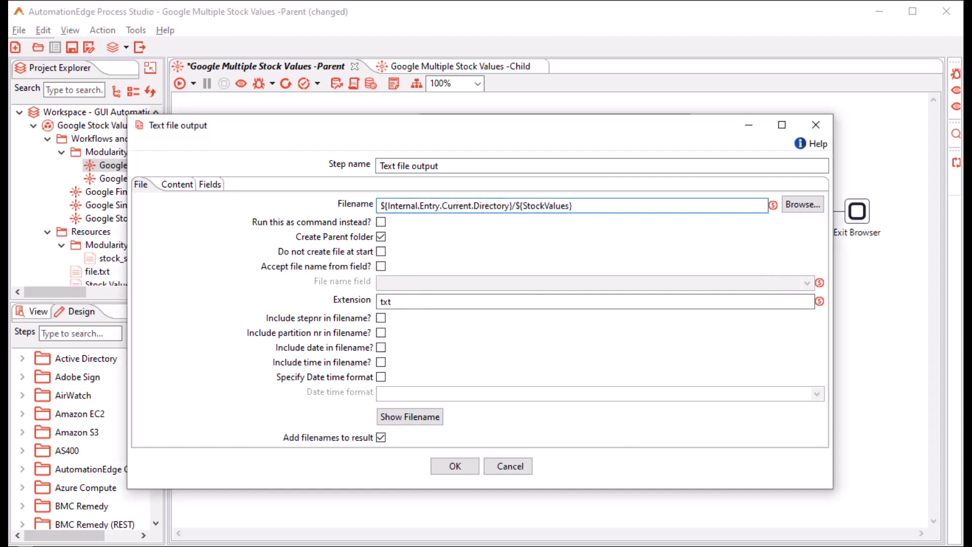
left_click(455, 466)
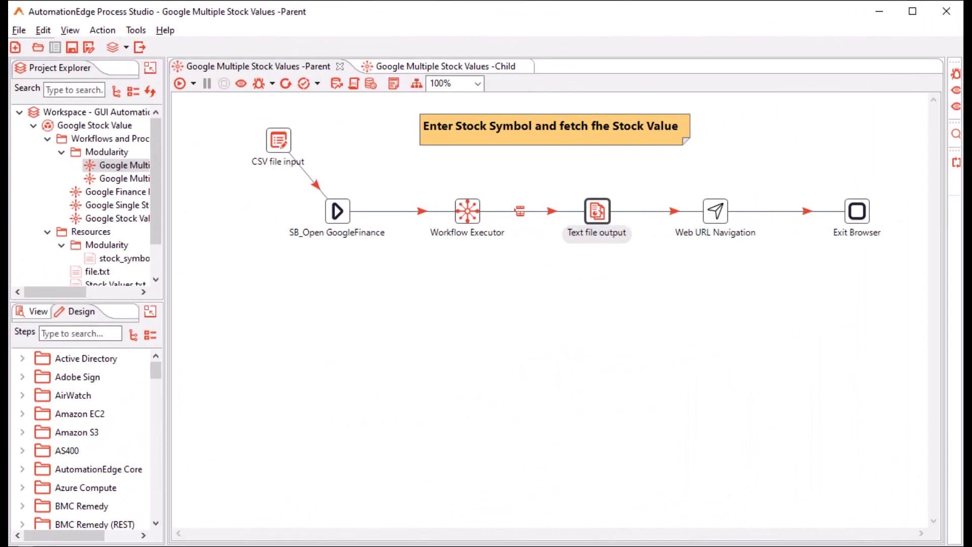
Run the Parent workflow and open the generated Stock Values text file from the Modularity resources folder.
key("F9")
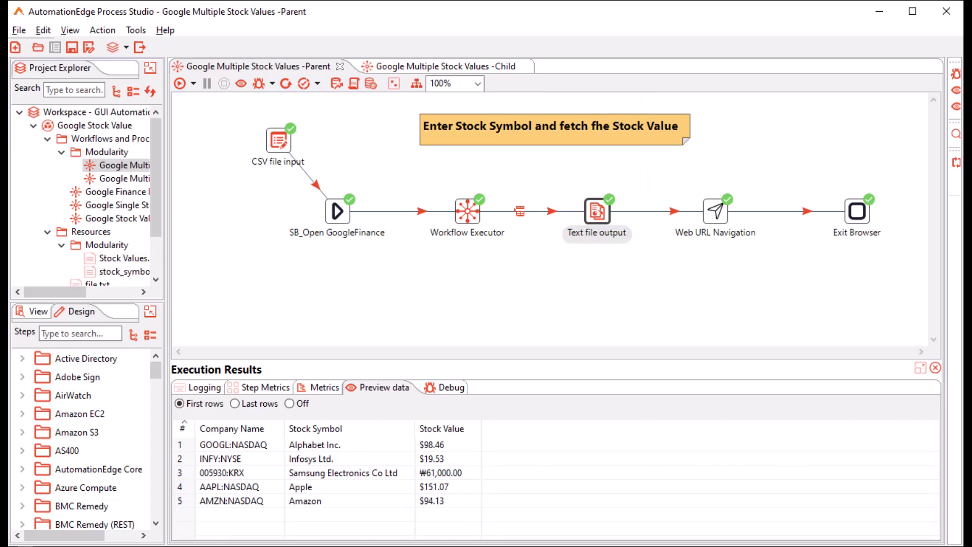
scroll(97, 218, "down", 1)
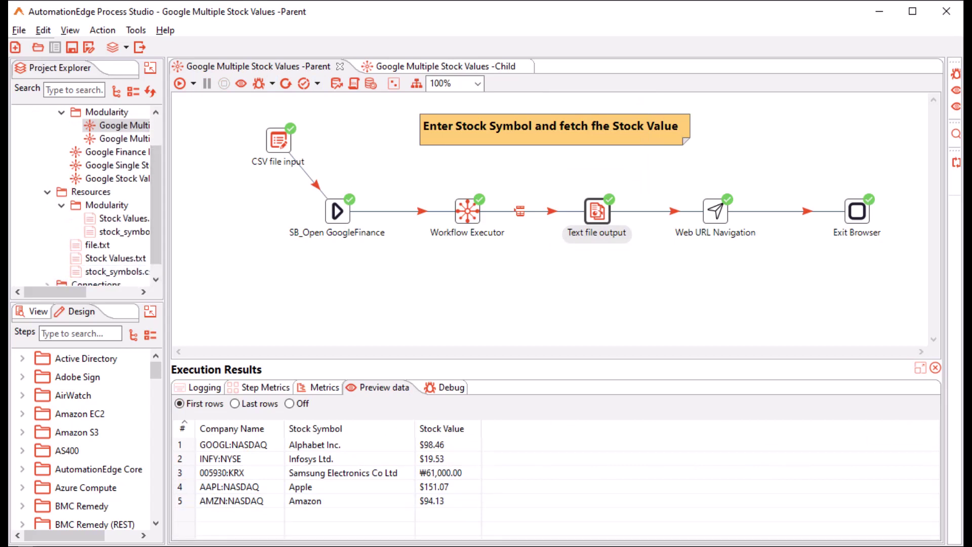
scroll(97, 218, "right", 2)
double_click(98, 218)
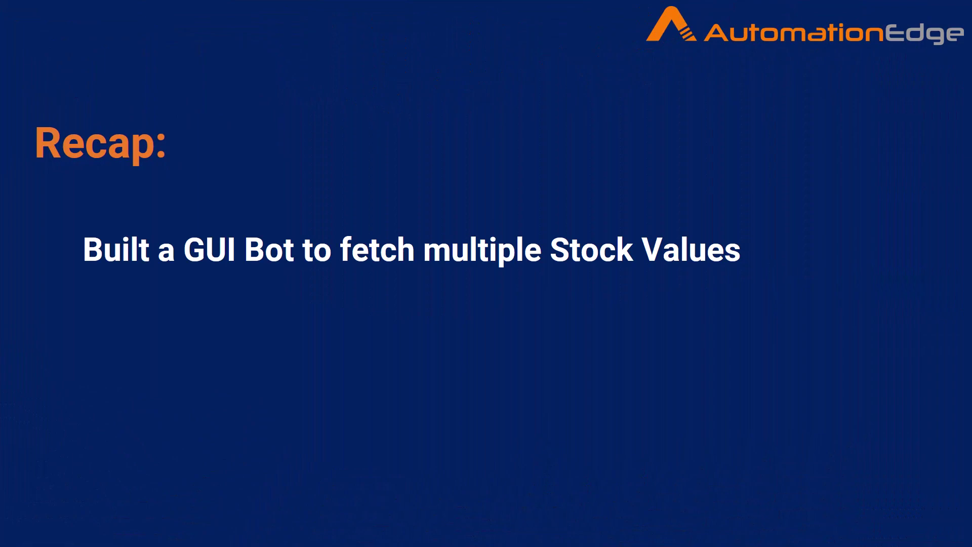
key("Right")
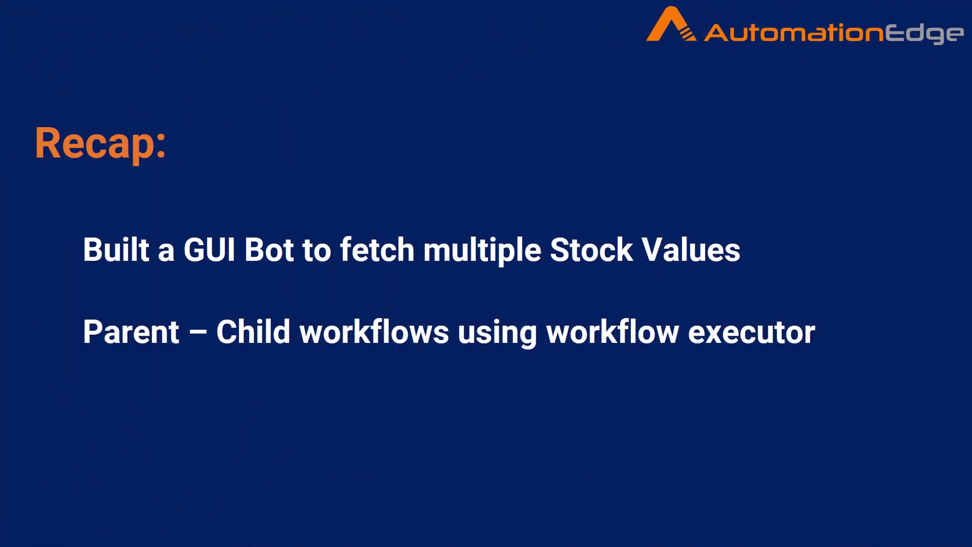
key("Right")
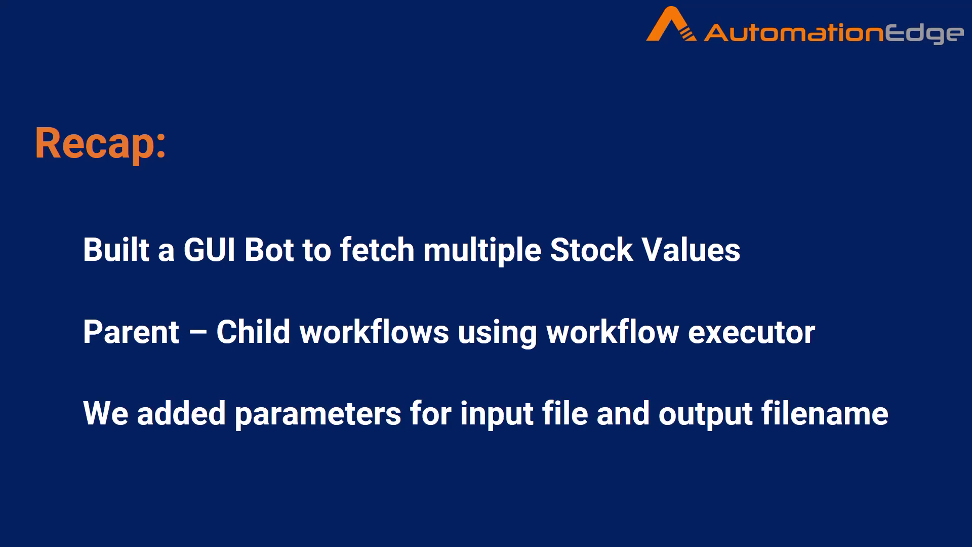